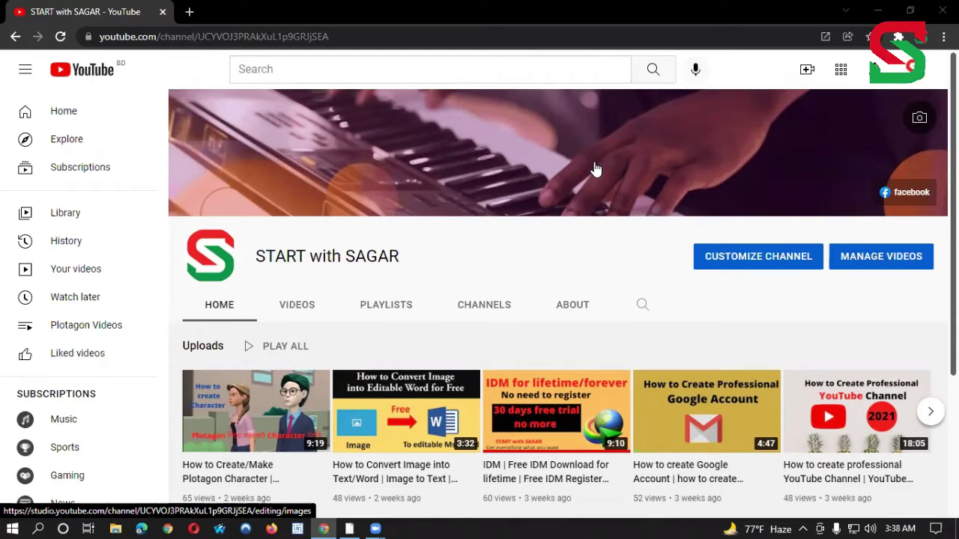
# Step: Switch to Plotagon, open its creation area and look over the saved plots and characters
pyautogui.click(350, 528)
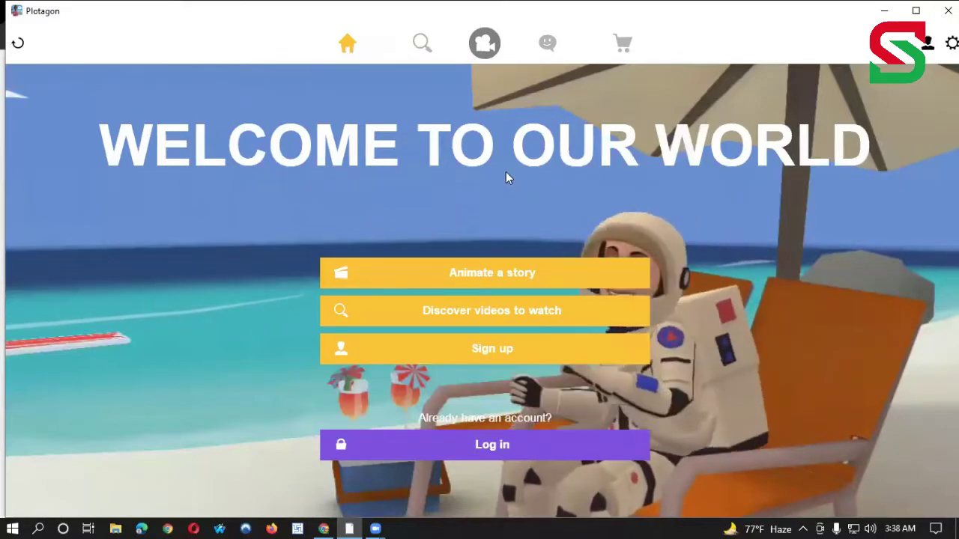
pyautogui.click(486, 47)
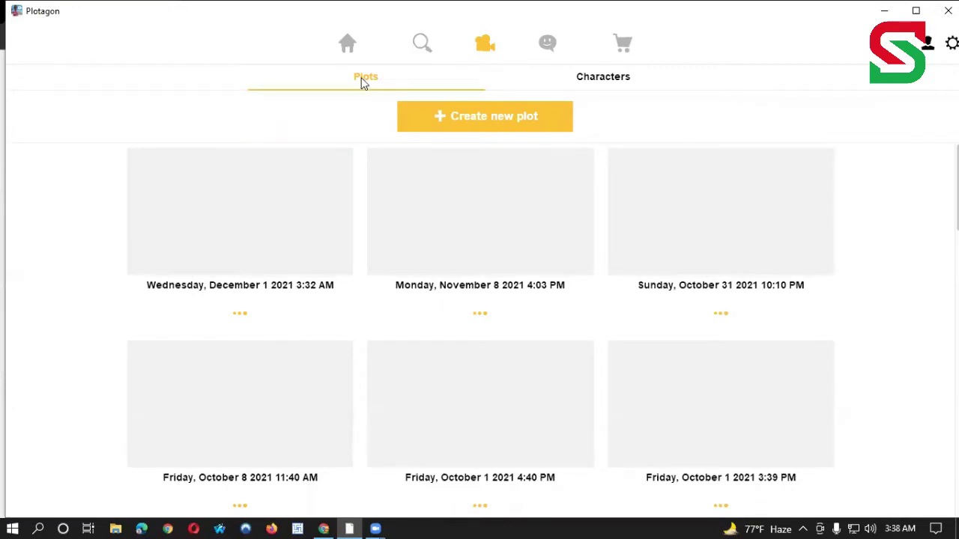
pyautogui.click(603, 80)
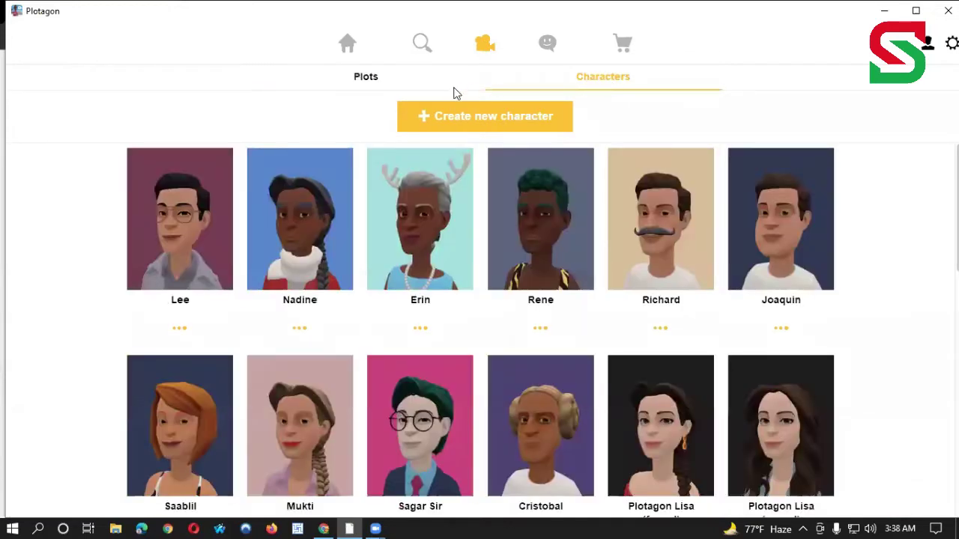
pyautogui.click(365, 80)
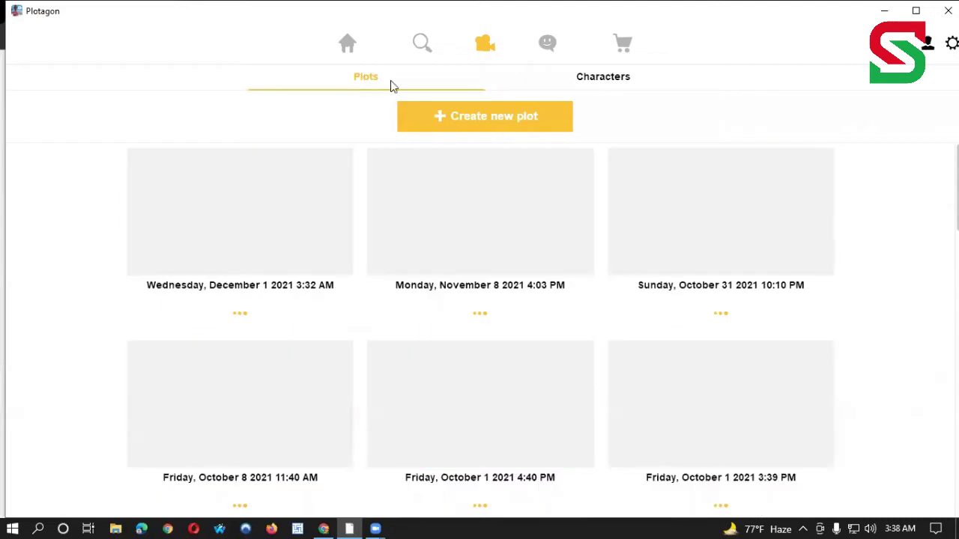
pyautogui.click(605, 81)
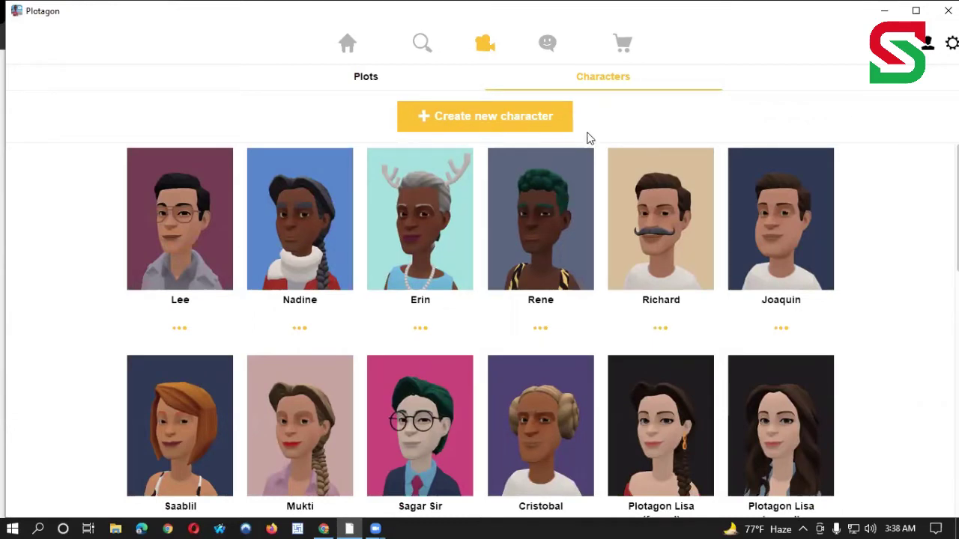
pyautogui.click(364, 78)
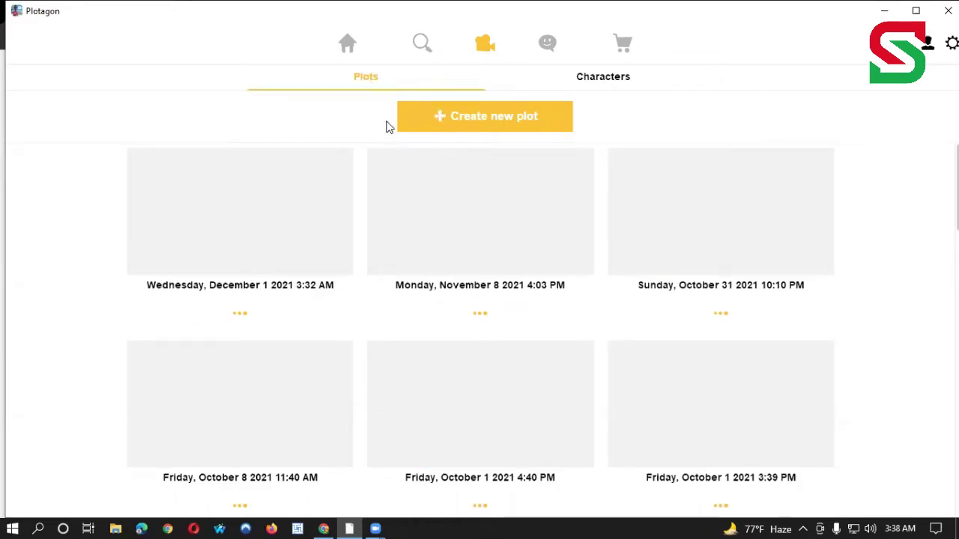
# Step: Create a new plot with one scene and open the choice of settings for that scene
pyautogui.click(477, 117)
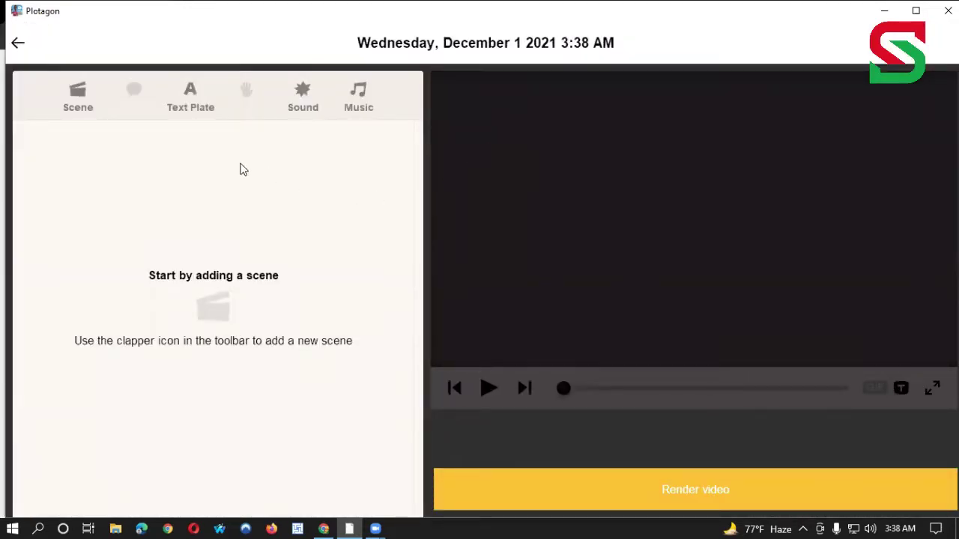
pyautogui.click(78, 96)
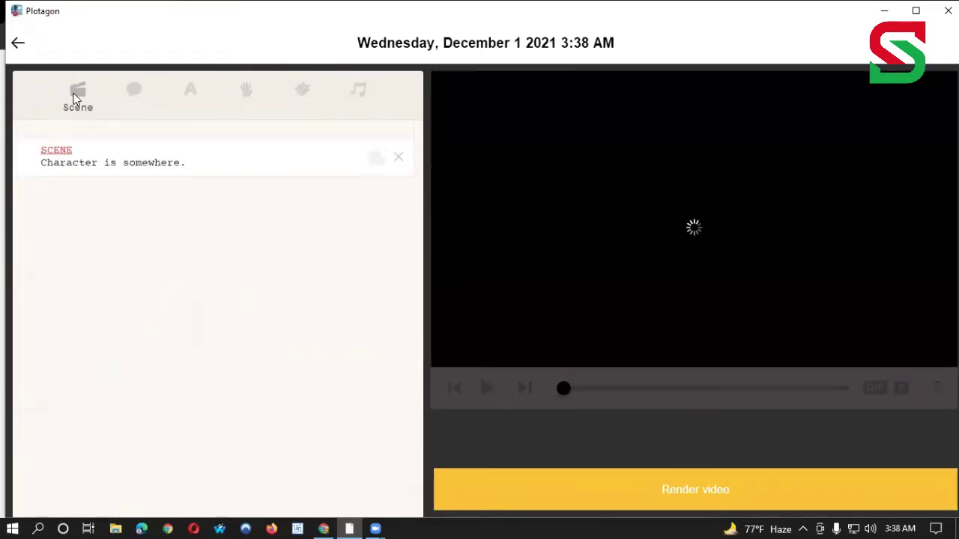
pyautogui.click(56, 152)
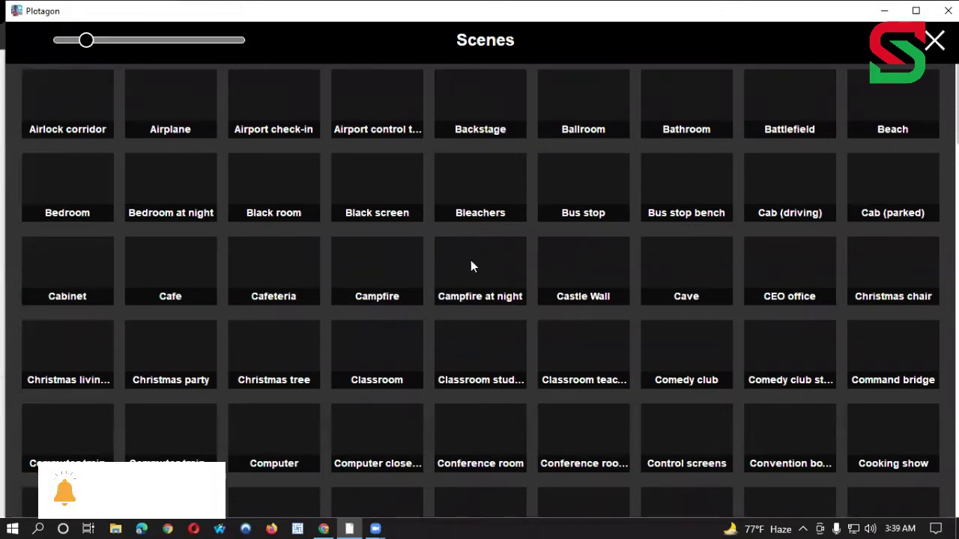
# Step: Browse the scene library to see which locations and effects are available
pyautogui.scroll(-3, 471, 262)
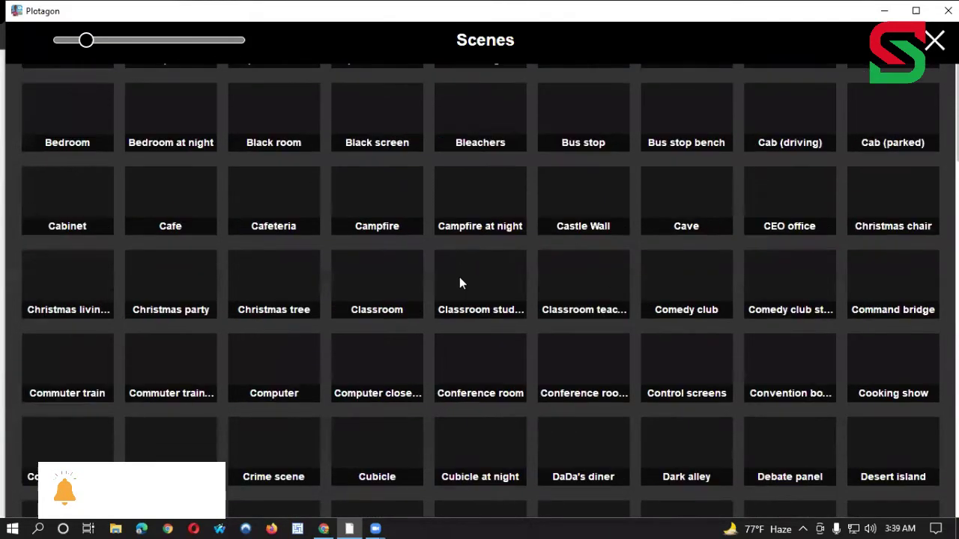
pyautogui.scroll(1, 459, 284)
pyautogui.scroll(-3, 460, 284)
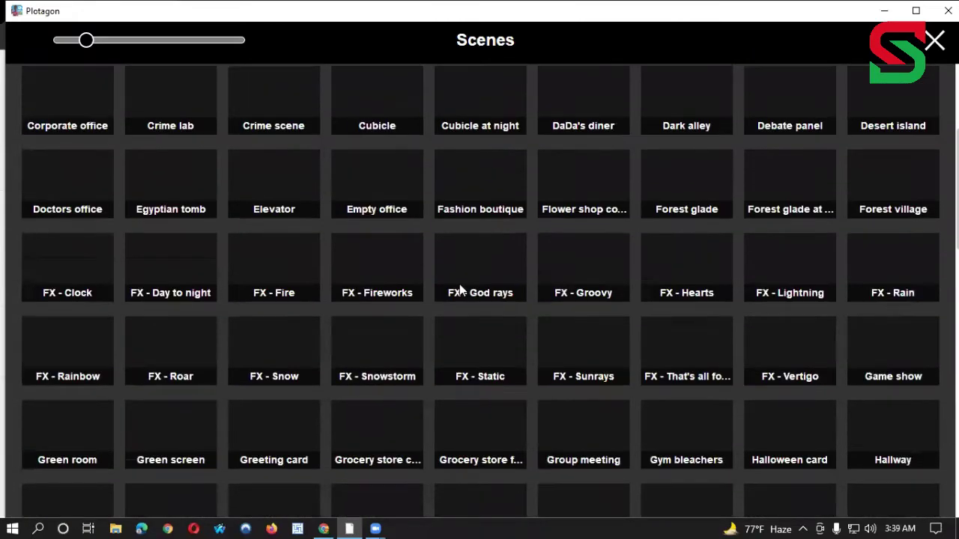
pyautogui.scroll(-3, 459, 284)
pyautogui.scroll(2, 459, 284)
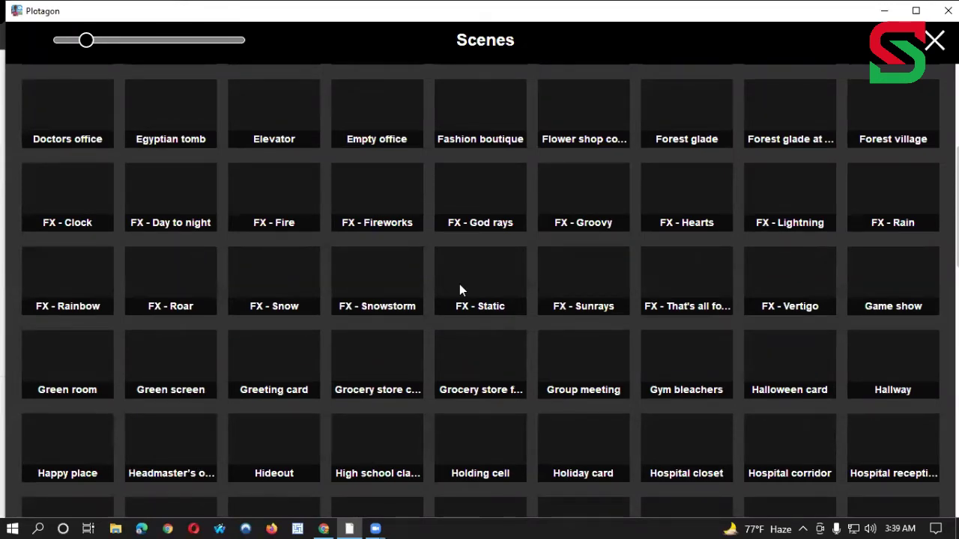
pyautogui.scroll(-5, 460, 290)
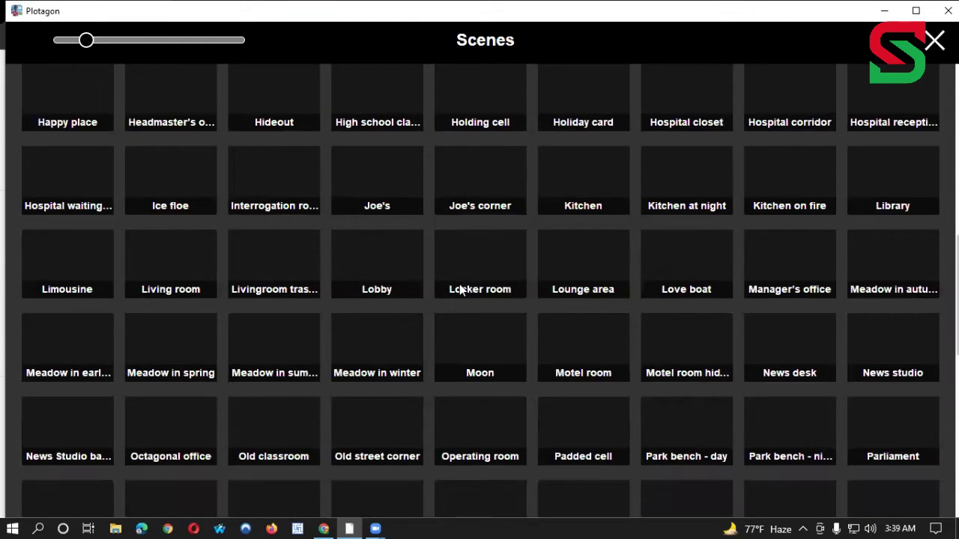
pyautogui.scroll(10, 460, 290)
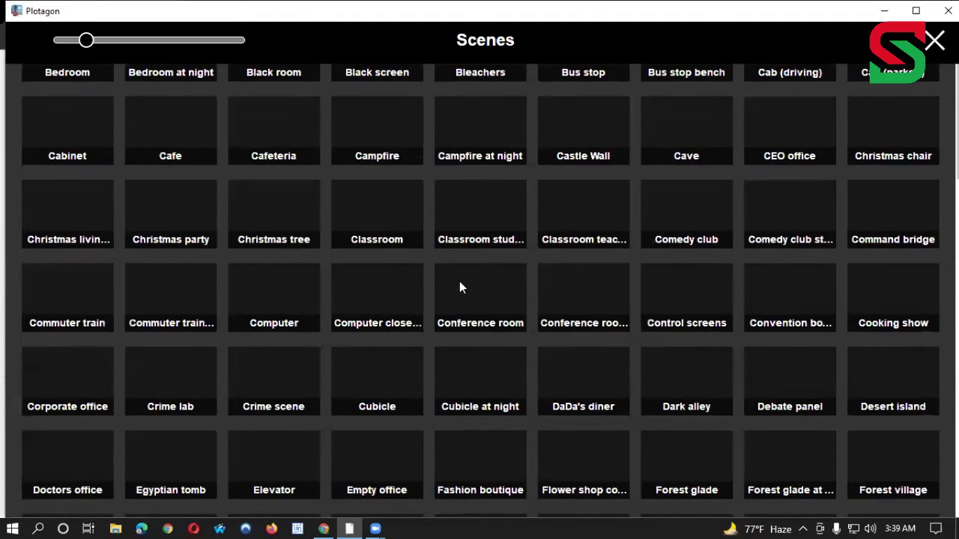
pyautogui.scroll(2, 460, 287)
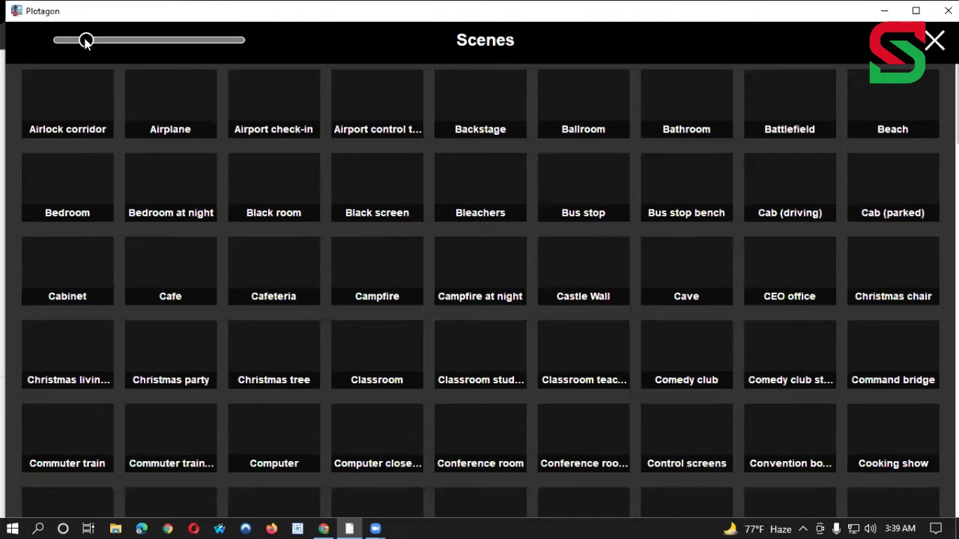
# Step: Try the smallest and largest thumbnail sizes in the scene library, then return to a small size
pyautogui.moveTo(86, 41); pyautogui.dragTo(56, 42)
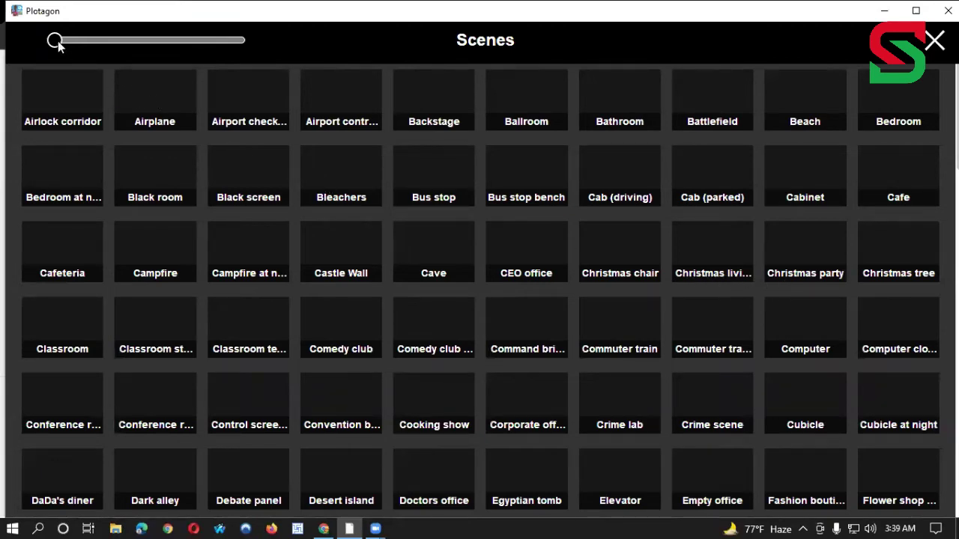
pyautogui.moveTo(93, 42); pyautogui.dragTo(279, 57)
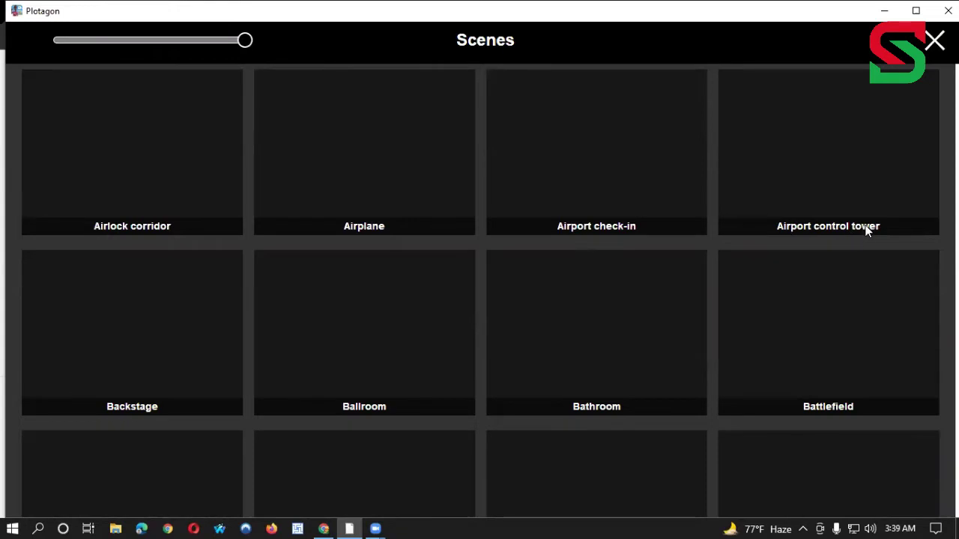
pyautogui.moveTo(245, 42); pyautogui.dragTo(75, 44)
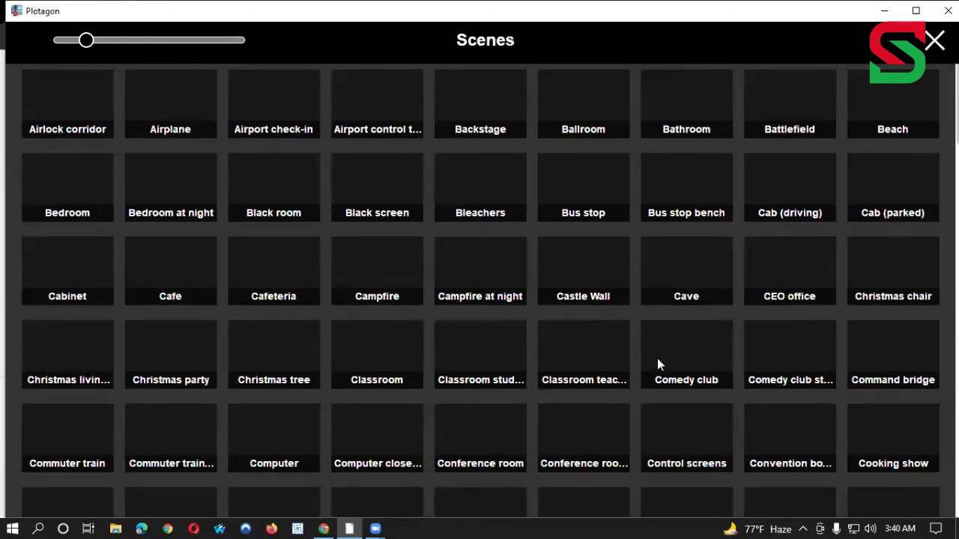
# Step: Look further through the scene library as far as the street scenes
pyautogui.scroll(-2, 658, 362)
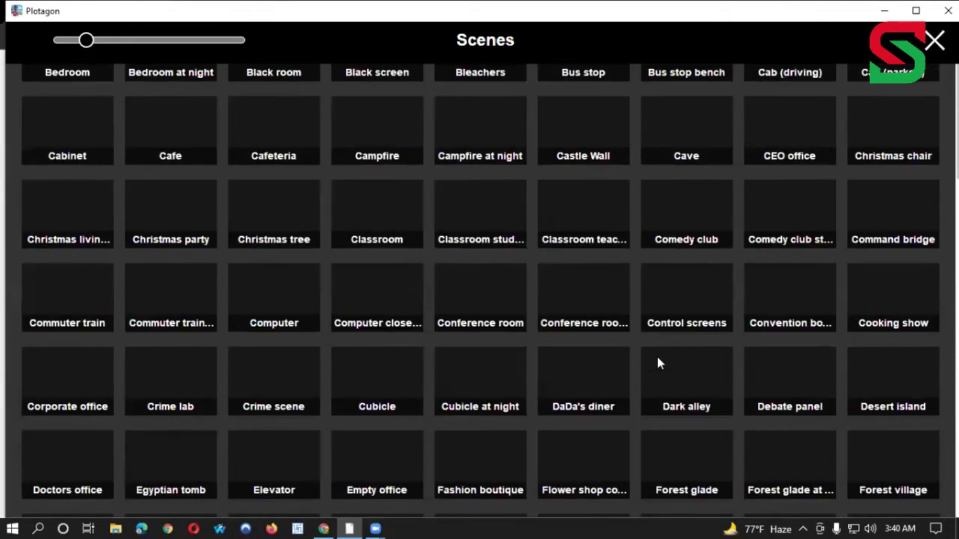
pyautogui.scroll(-4, 658, 363)
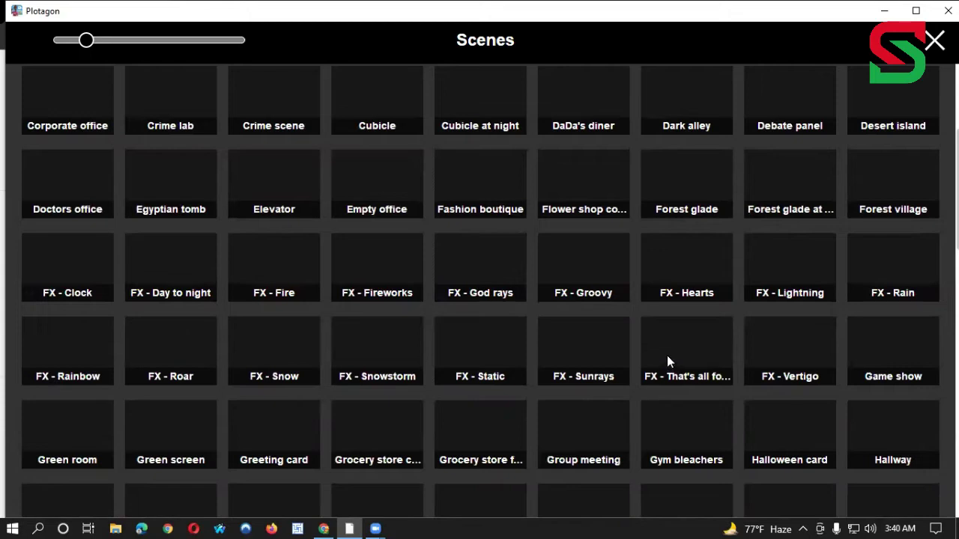
pyautogui.scroll(-6, 668, 361)
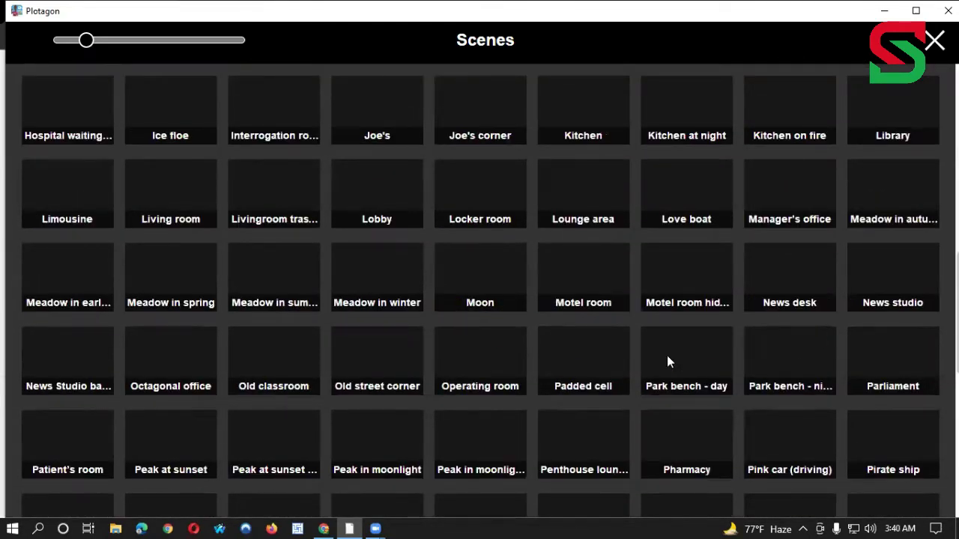
pyautogui.scroll(-3, 669, 362)
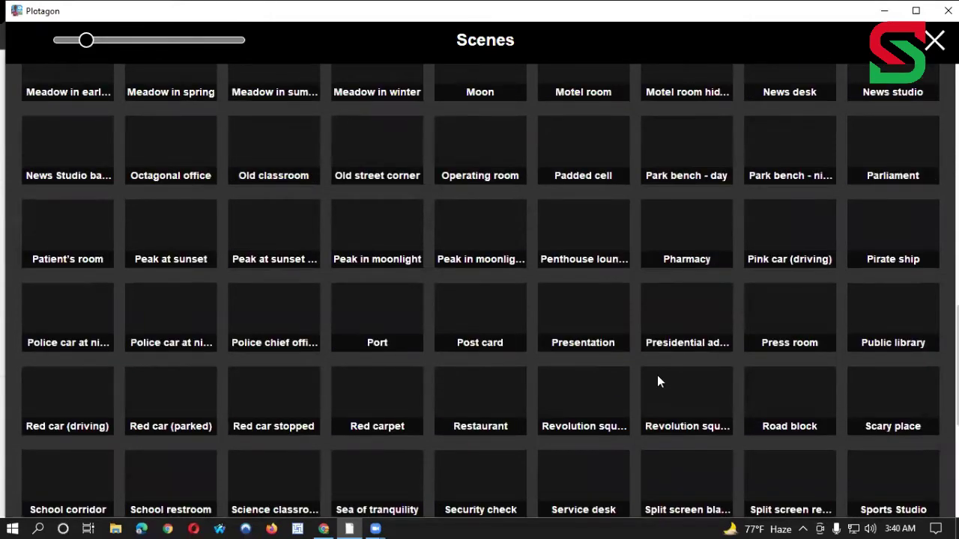
pyautogui.scroll(-1, 700, 413)
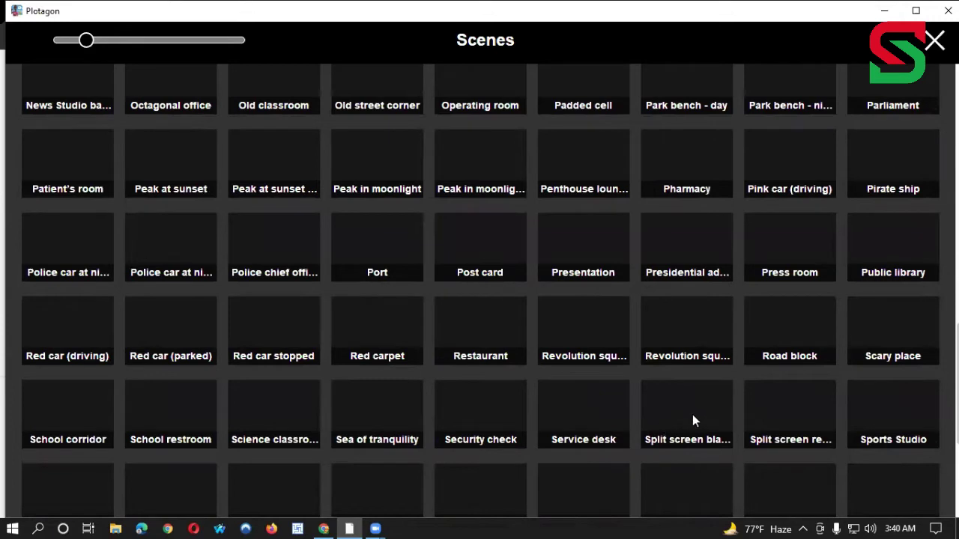
pyautogui.scroll(-1, 652, 422)
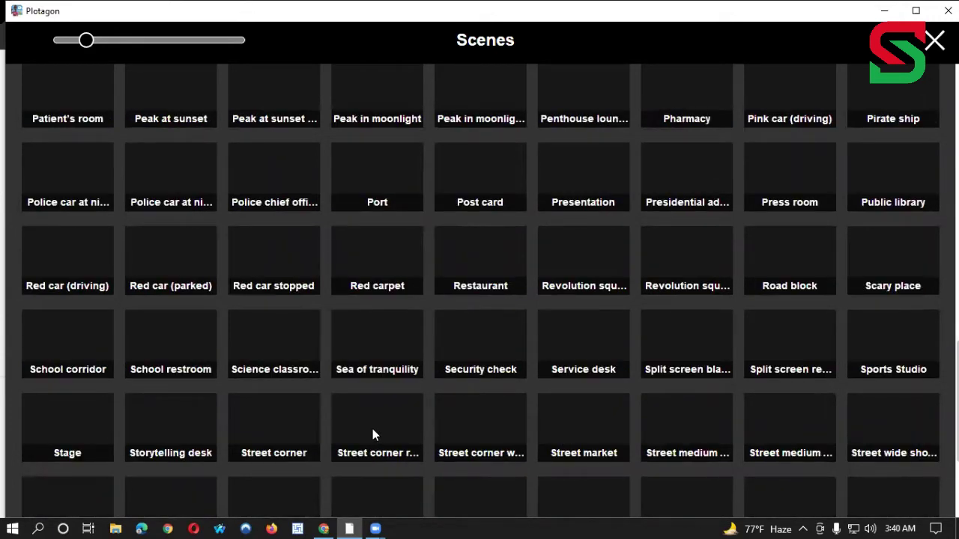
# Step: Enlarge the scene thumbnails to the maximum and set the scene to Street wide shot (walking right)
pyautogui.moveTo(87, 41); pyautogui.dragTo(246, 41)
pyautogui.scroll(-3, 517, 299)
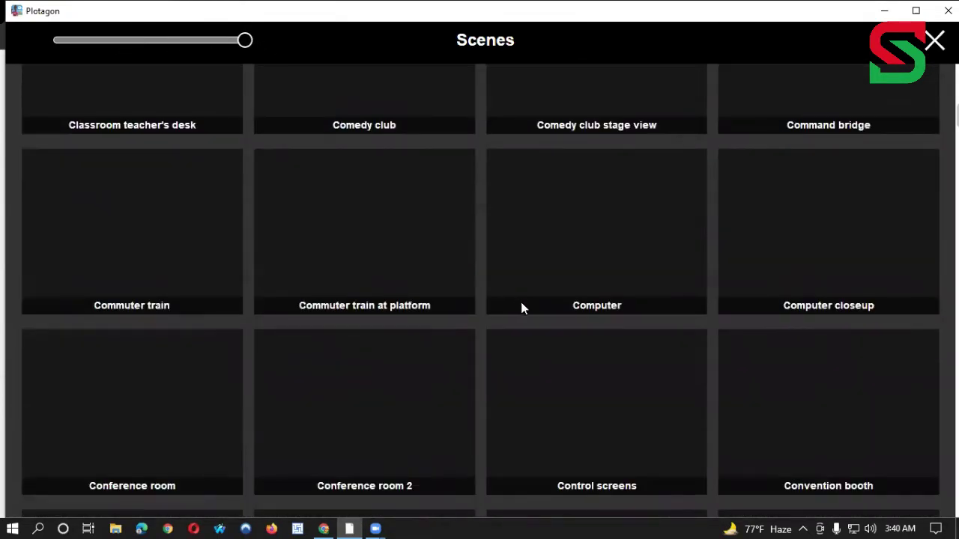
pyautogui.scroll(-10, 561, 340)
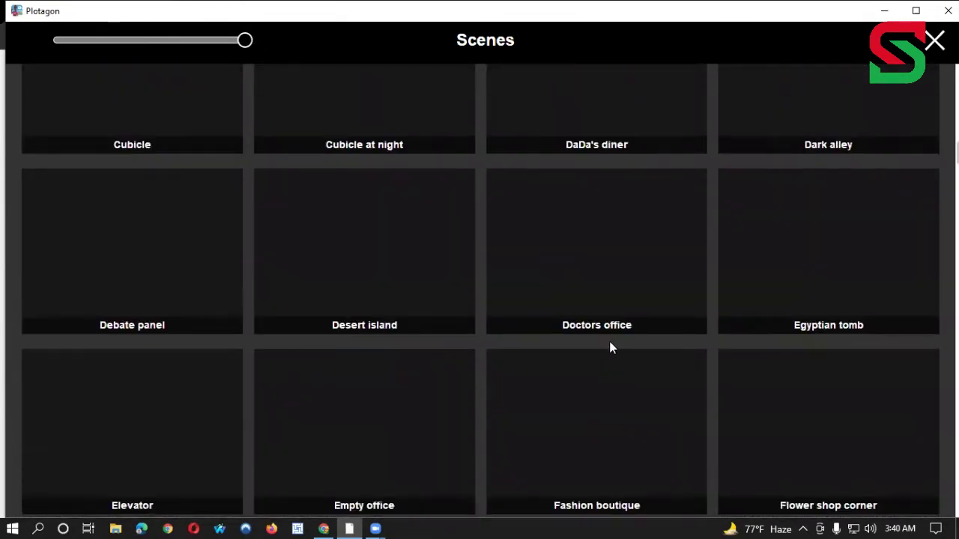
pyautogui.scroll(-10, 604, 346)
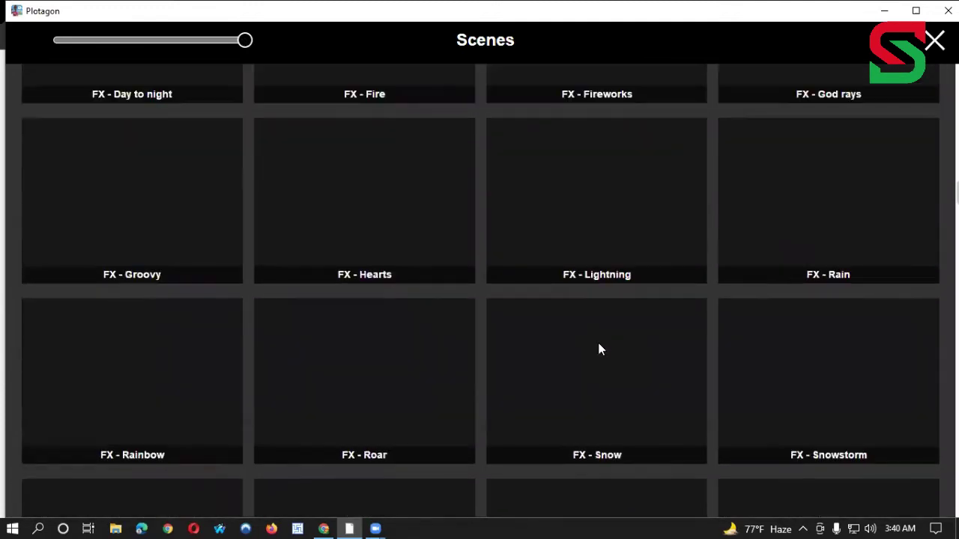
pyautogui.scroll(-10, 598, 347)
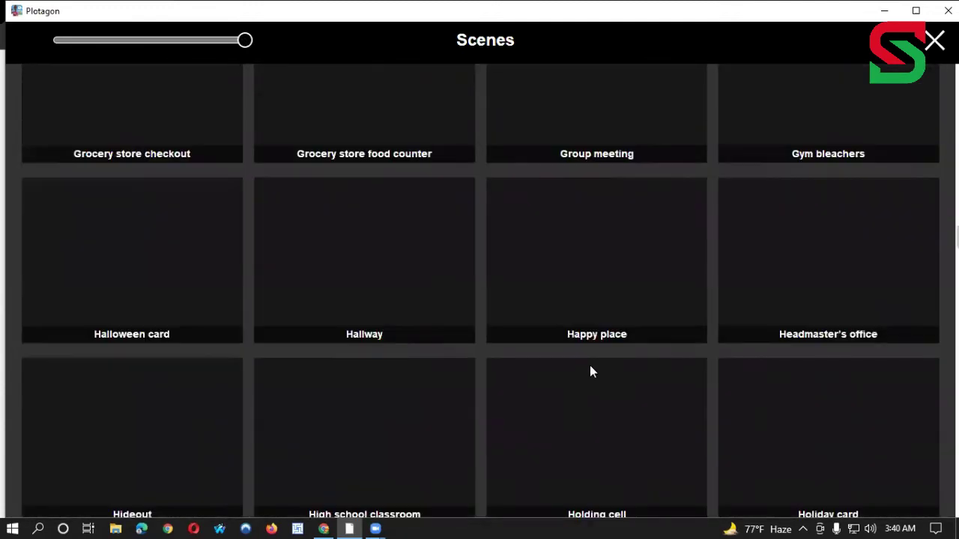
pyautogui.scroll(6, 480, 291)
pyautogui.scroll(-20, 480, 291)
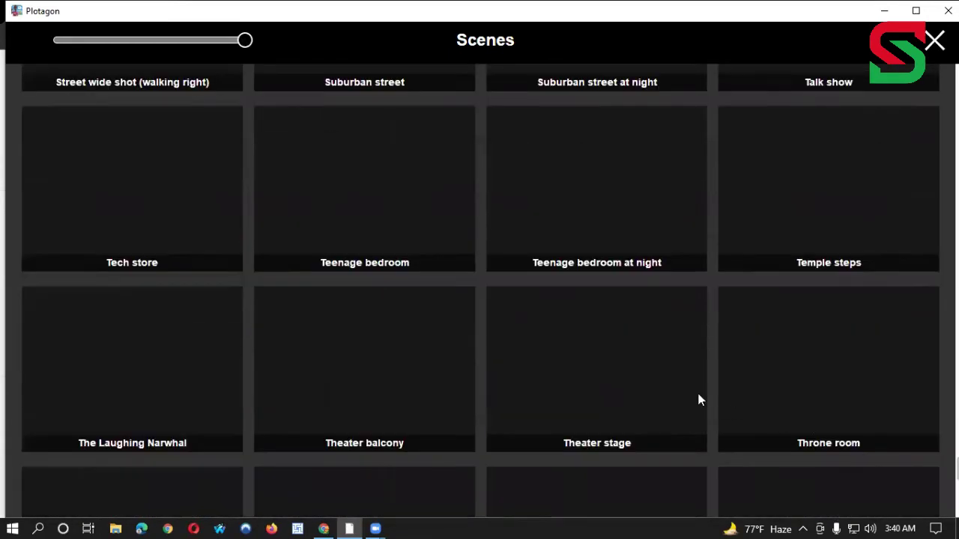
pyautogui.scroll(2, 606, 335)
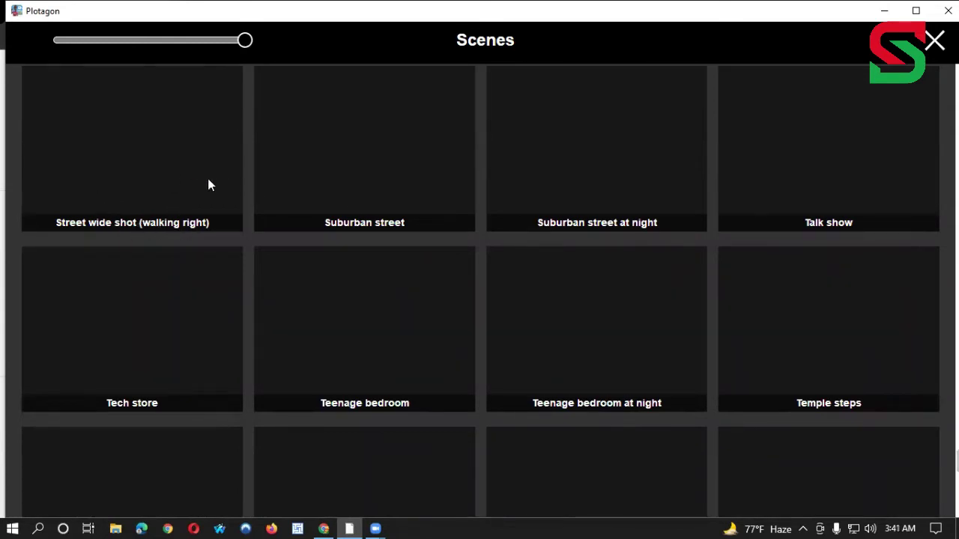
pyautogui.scroll(1, 415, 229)
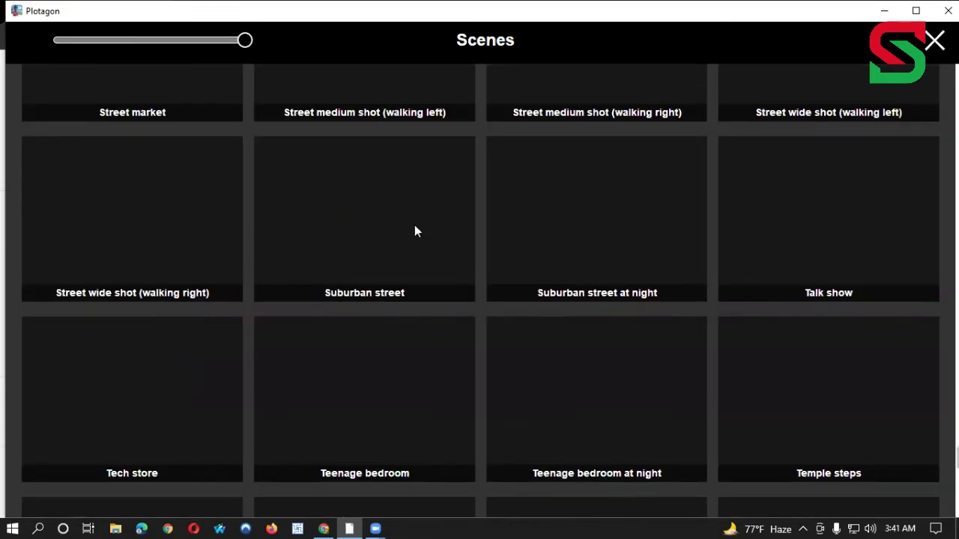
pyautogui.scroll(1, 717, 171)
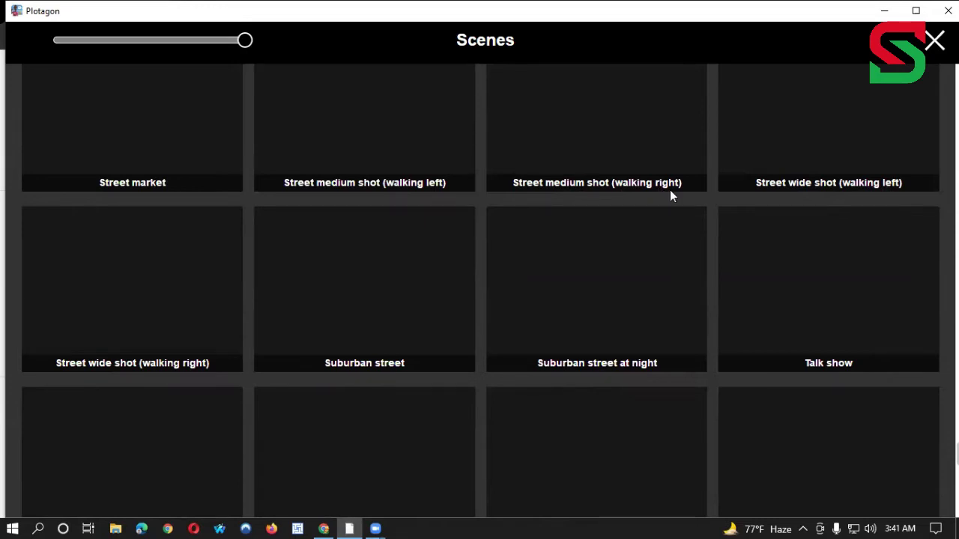
pyautogui.click(137, 284)
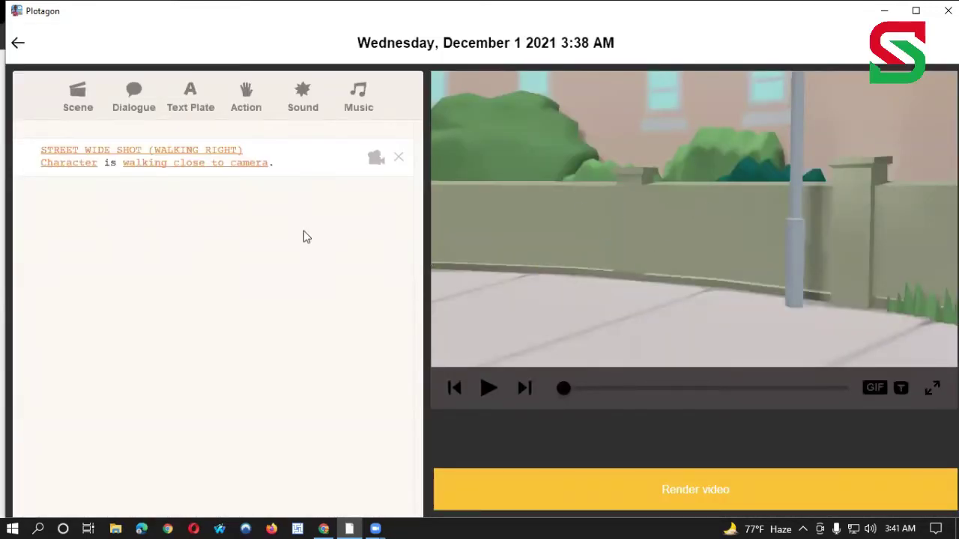
# Step: Choose Sagar Sir from the character library as the character walking close to the camera
pyautogui.click(71, 166)
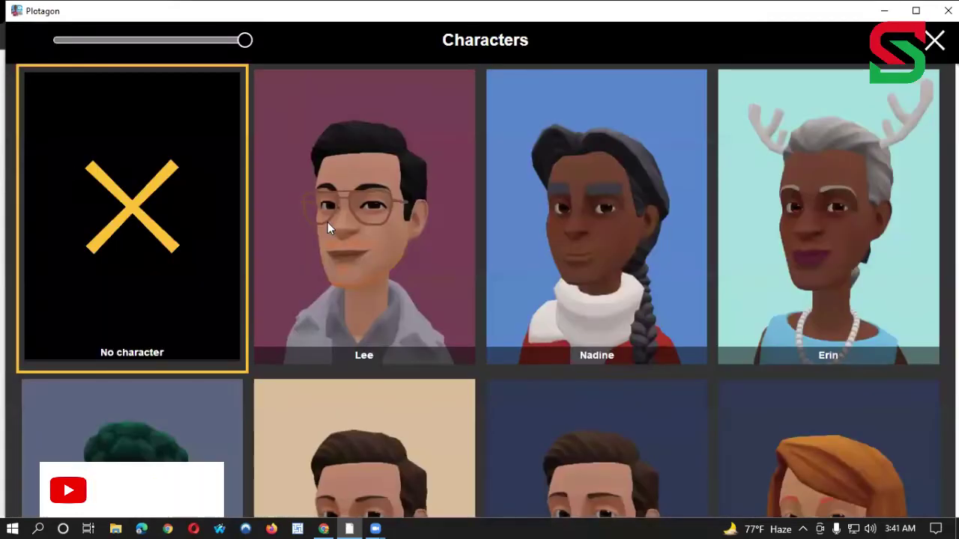
pyautogui.scroll(-4, 483, 283)
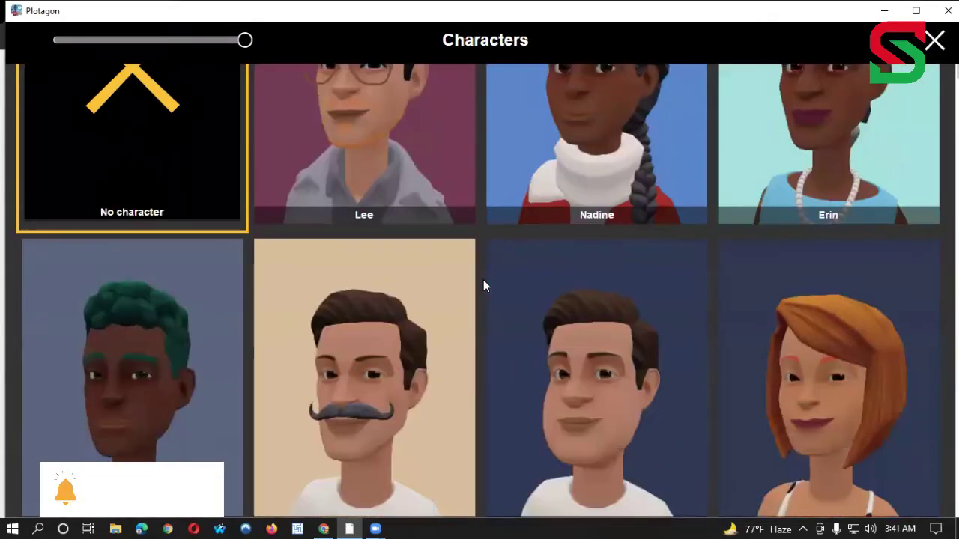
pyautogui.scroll(4, 483, 283)
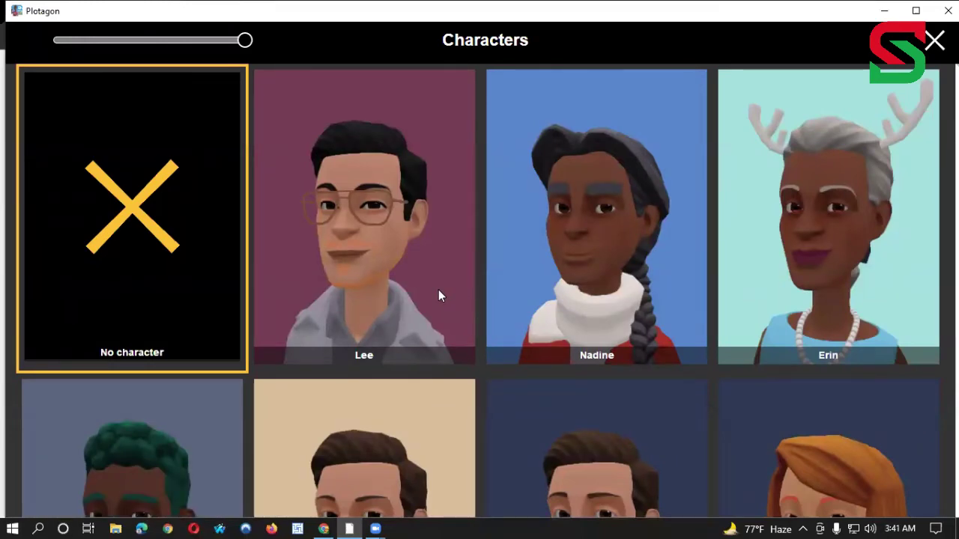
pyautogui.scroll(-3, 438, 292)
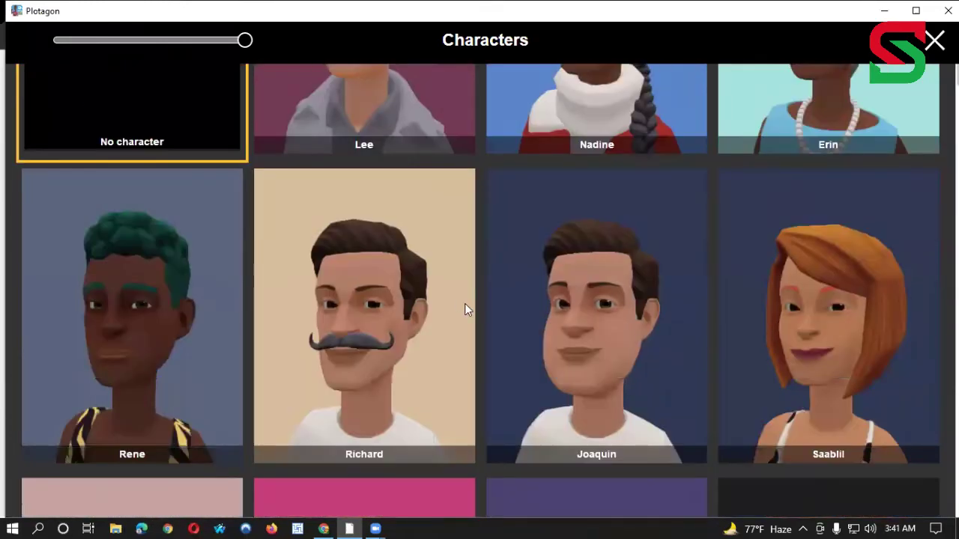
pyautogui.scroll(-1, 471, 300)
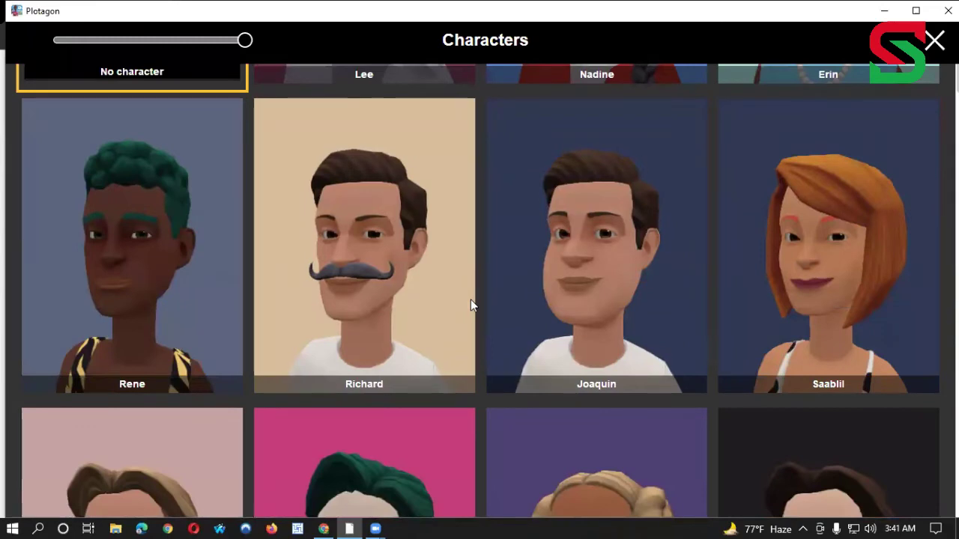
pyautogui.scroll(-3, 470, 305)
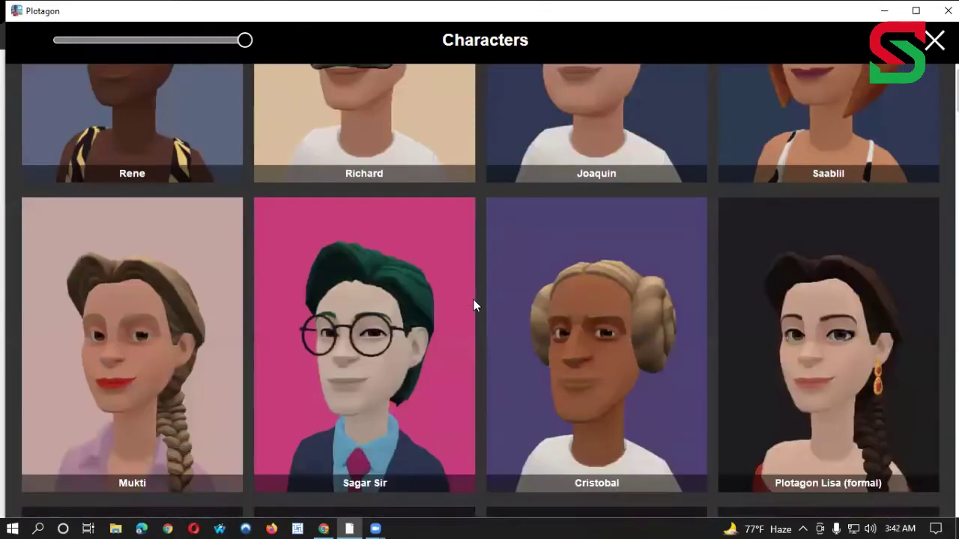
pyautogui.scroll(-1, 379, 351)
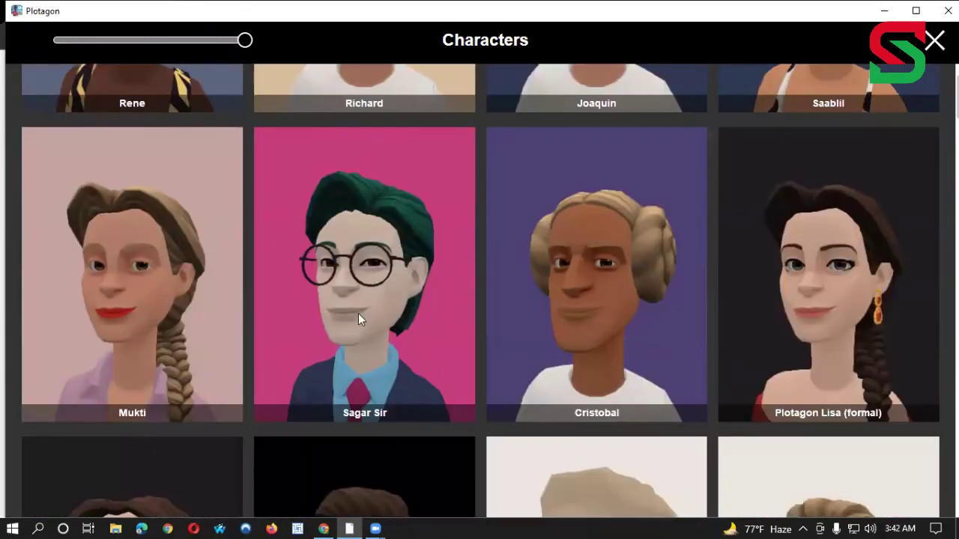
pyautogui.click(362, 264)
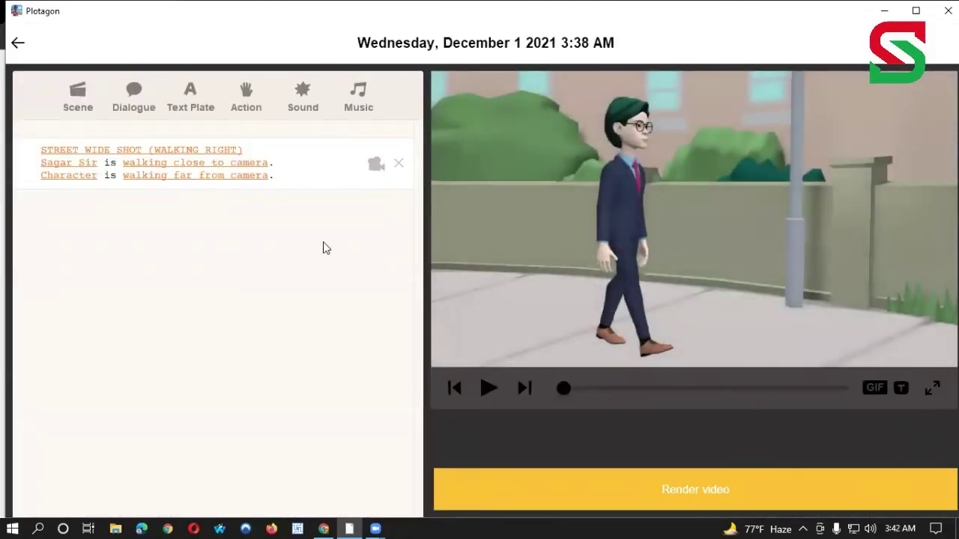
# Step: Choose Mukti as the character walking far from the camera and preview the scene
pyautogui.click(61, 176)
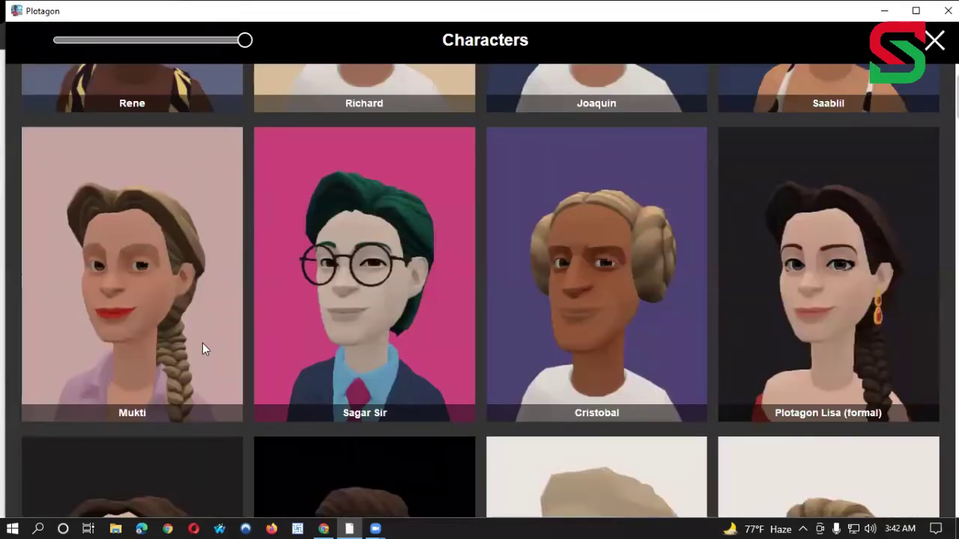
pyautogui.scroll(-4, 479, 332)
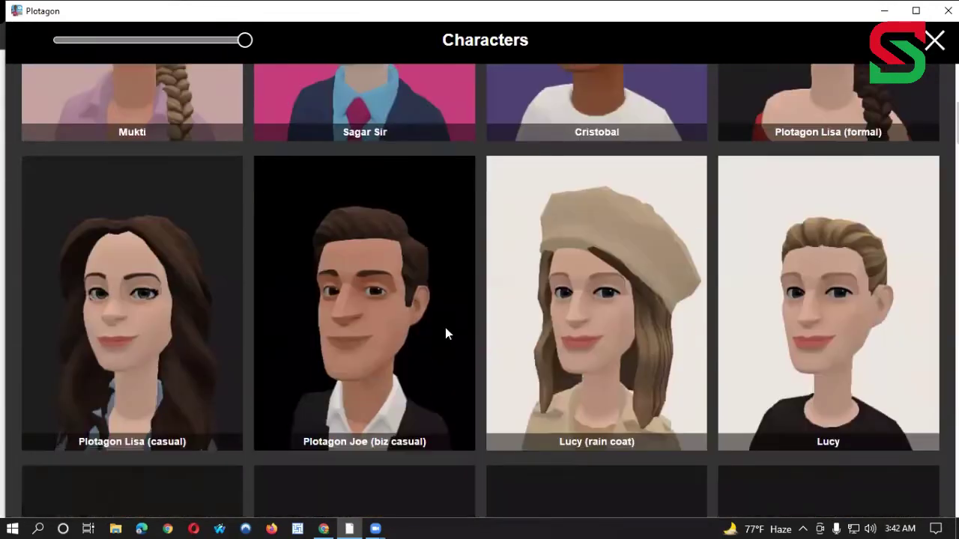
pyautogui.scroll(3, 439, 332)
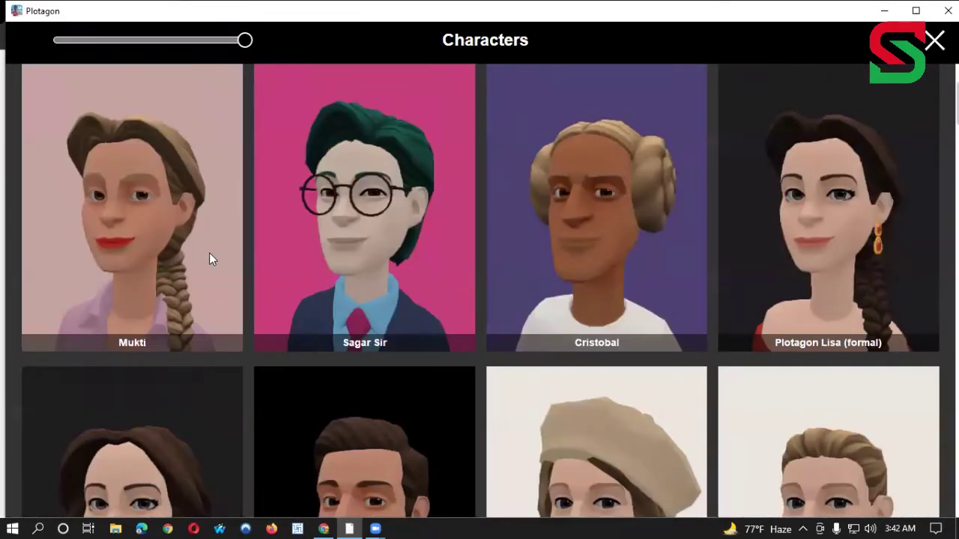
pyautogui.click(145, 233)
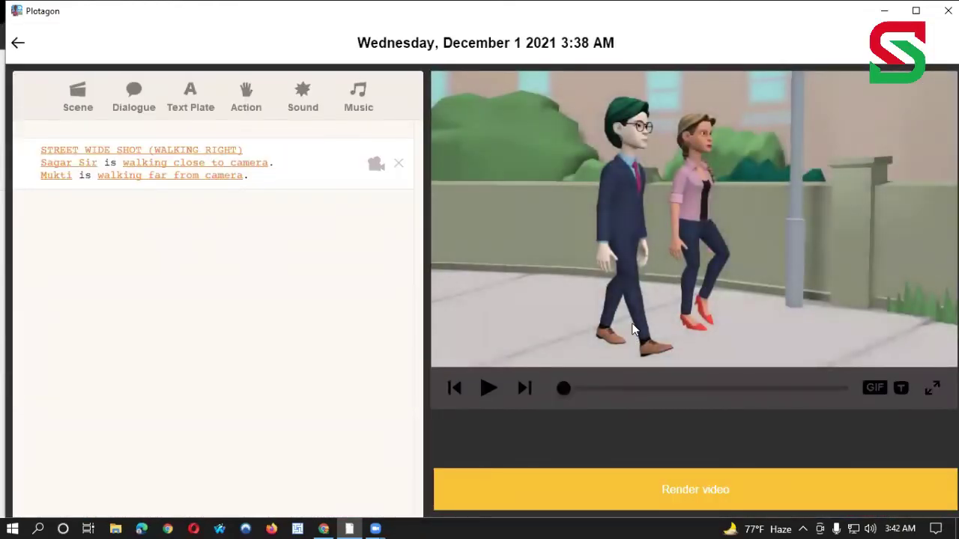
pyautogui.click(487, 389)
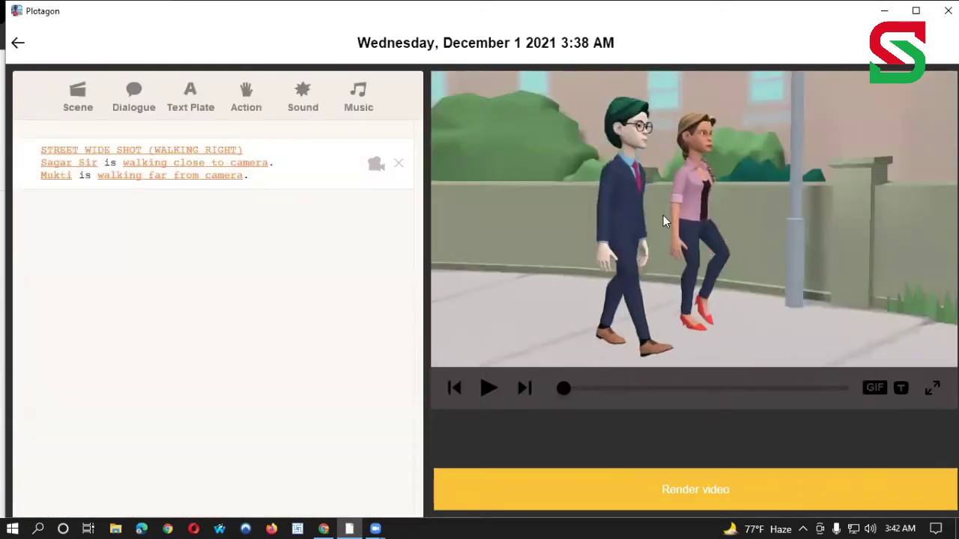
pyautogui.click(486, 389)
# Step: Add a dialogue line after the street scene, with the happy expression and Sagar Sir as the speaker
pyautogui.click(133, 96)
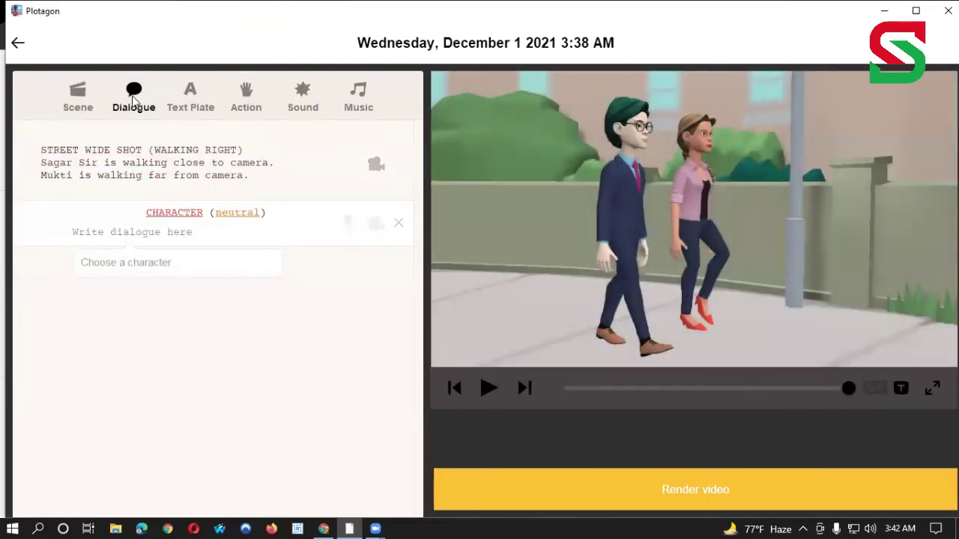
pyautogui.click(236, 216)
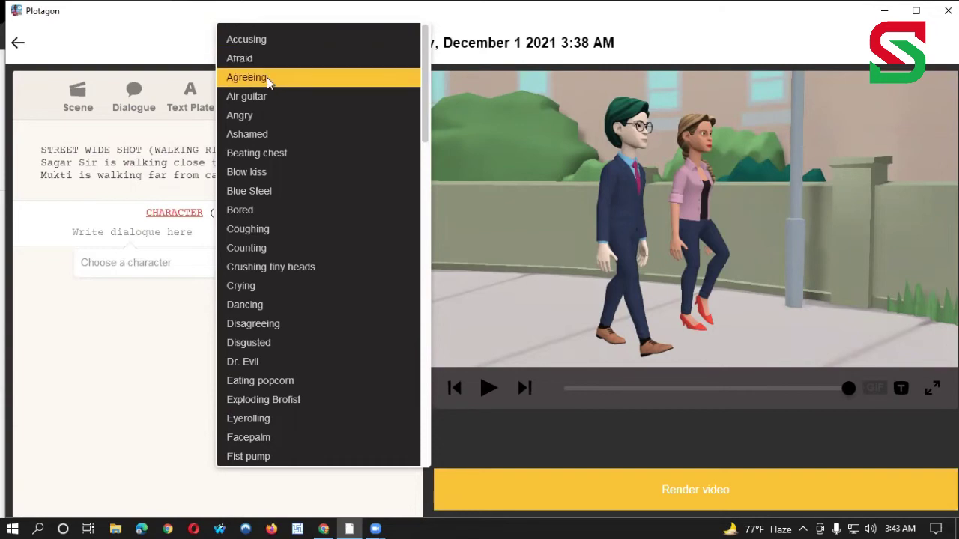
pyautogui.scroll(-4, 300, 344)
pyautogui.scroll(-5, 298, 348)
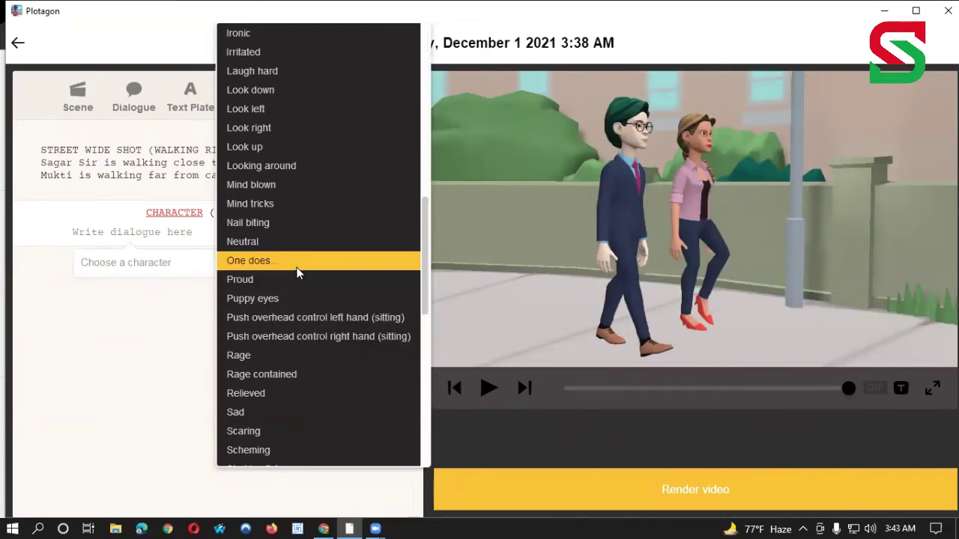
pyautogui.scroll(5, 292, 266)
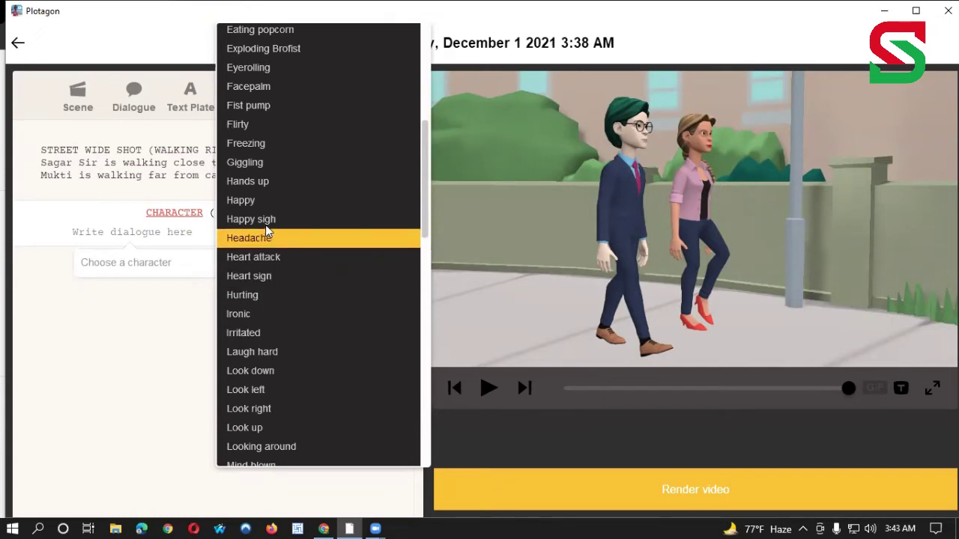
pyautogui.click(259, 201)
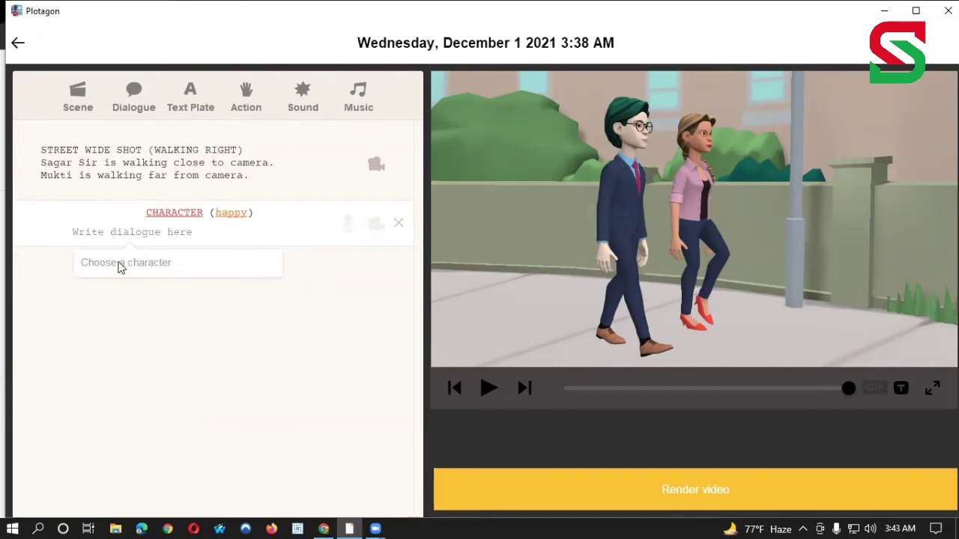
pyautogui.click(172, 212)
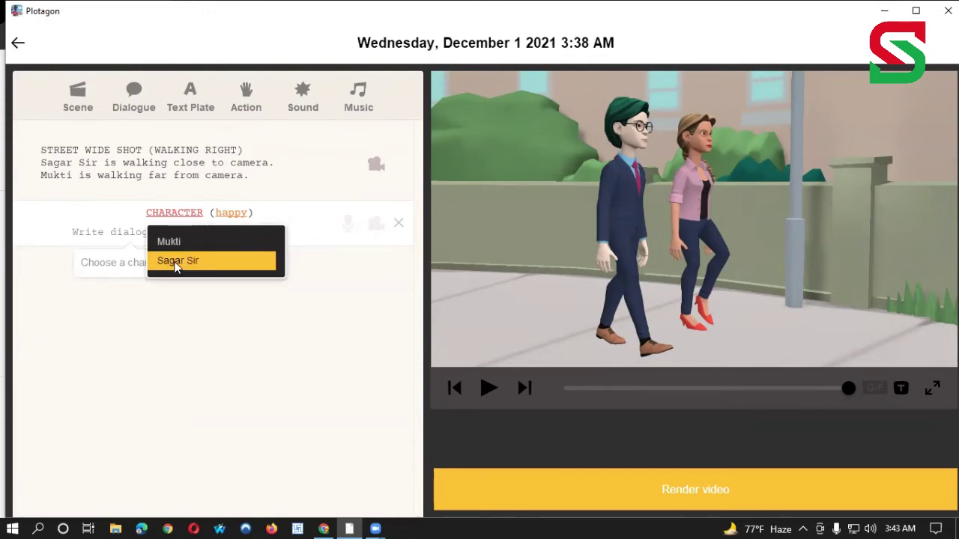
pyautogui.click(177, 262)
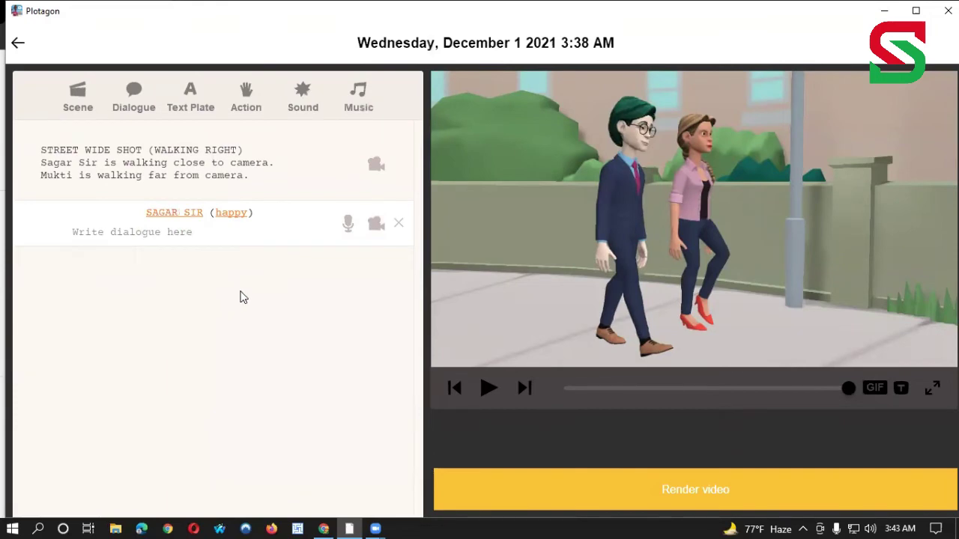
# Step: Record a voice clip for Sagar Sir's dialogue line and close the voice recorder
pyautogui.click(348, 225)
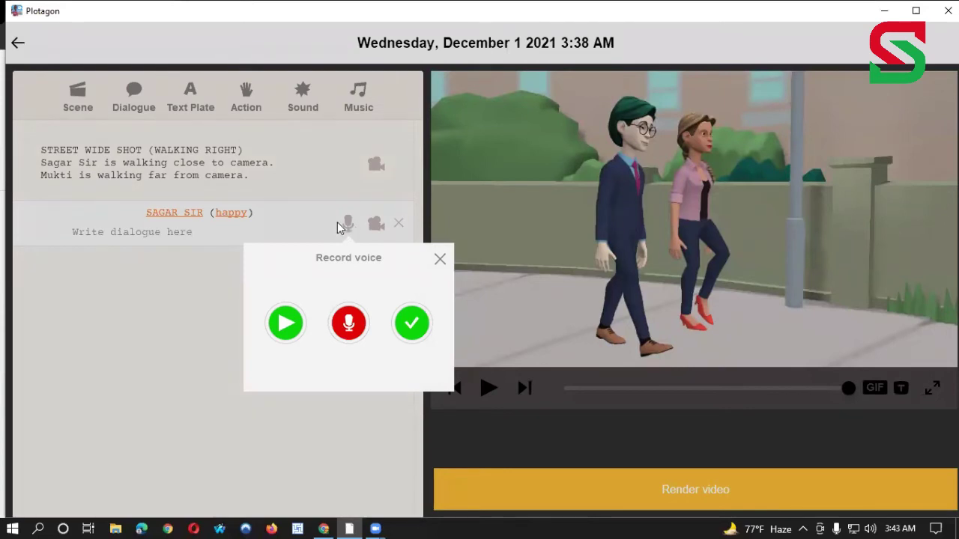
pyautogui.click(348, 326)
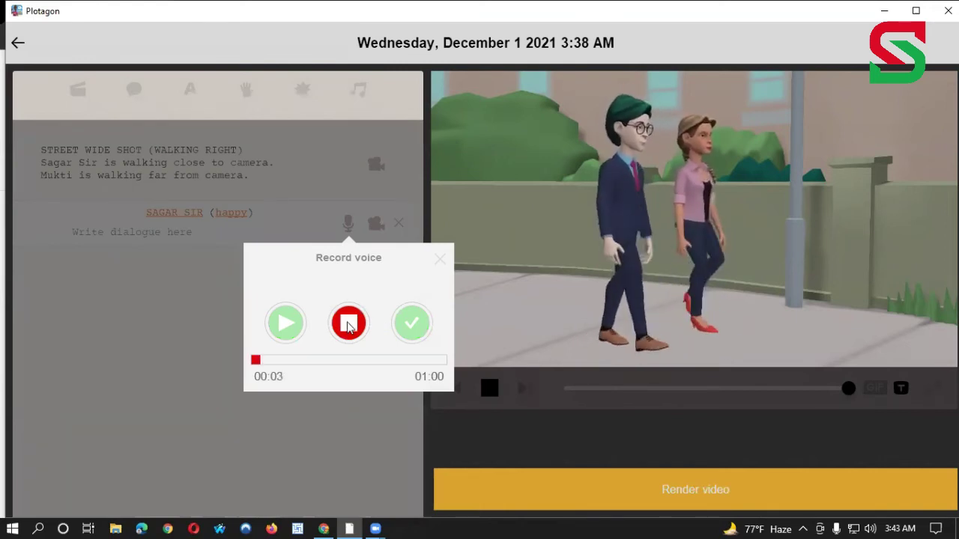
pyautogui.click(348, 325)
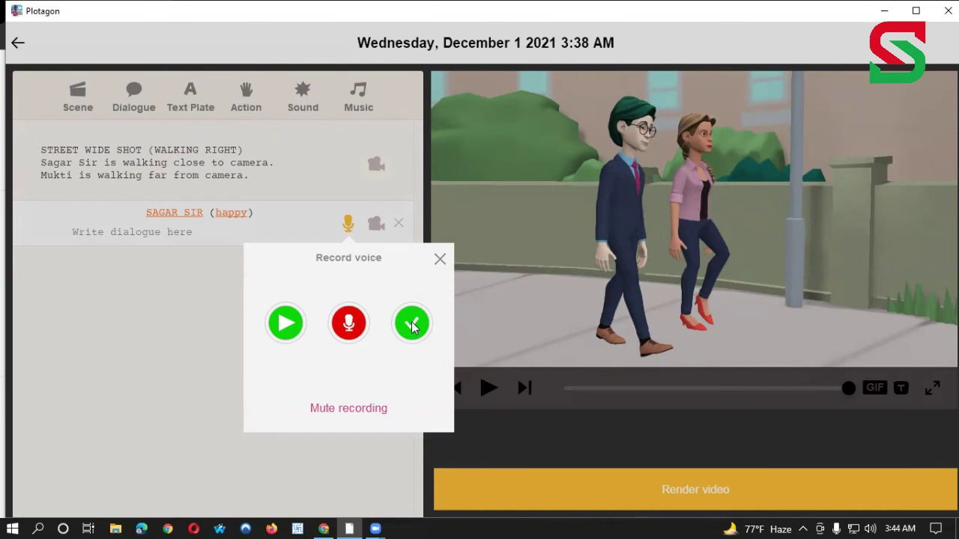
pyautogui.click(439, 260)
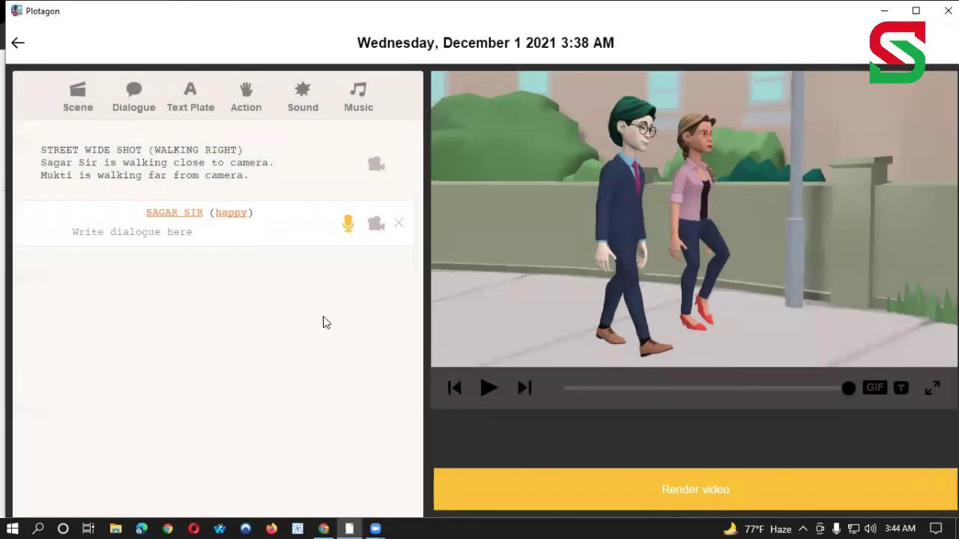
# Step: Add a second dialogue line spoken by Mukti with the angry expression
pyautogui.click(167, 235)
pyautogui.click(134, 95)
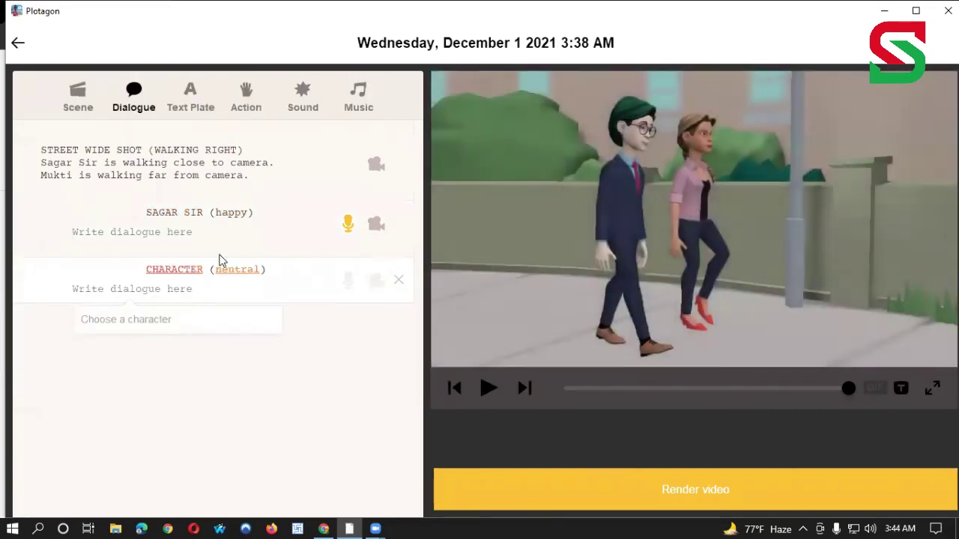
pyautogui.click(175, 271)
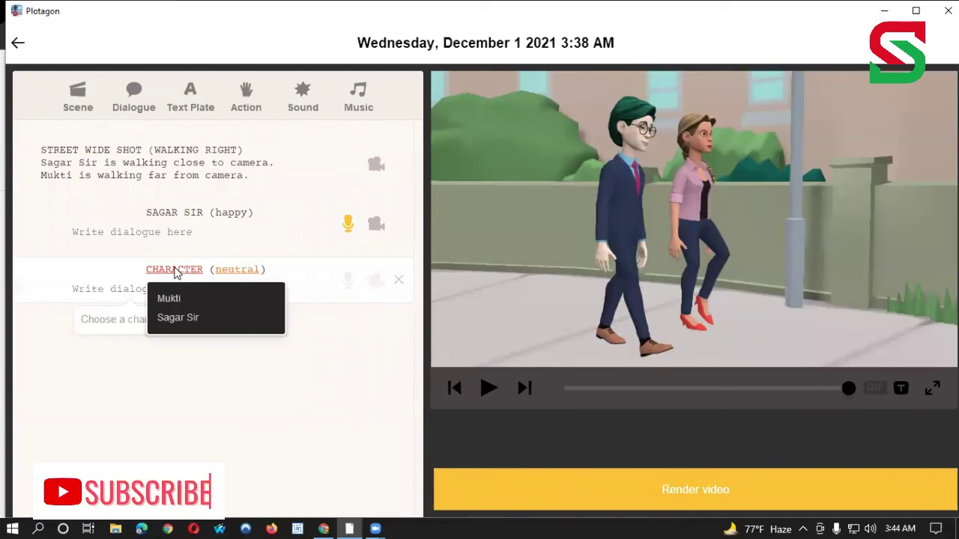
pyautogui.click(171, 297)
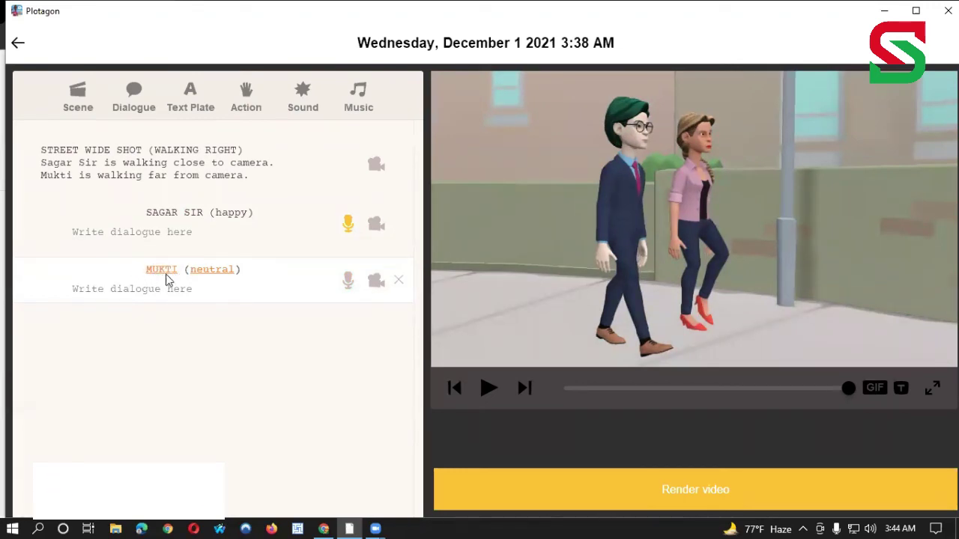
pyautogui.click(210, 276)
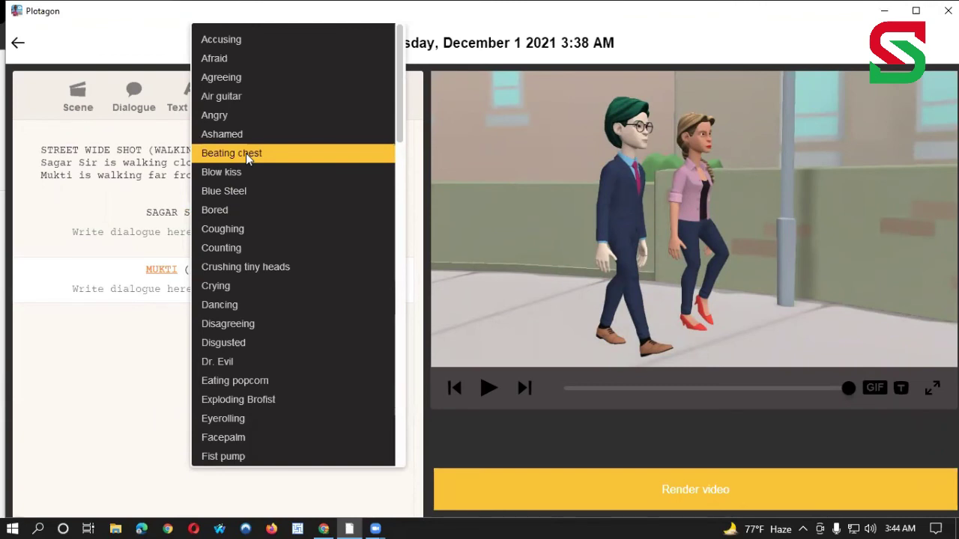
pyautogui.click(221, 116)
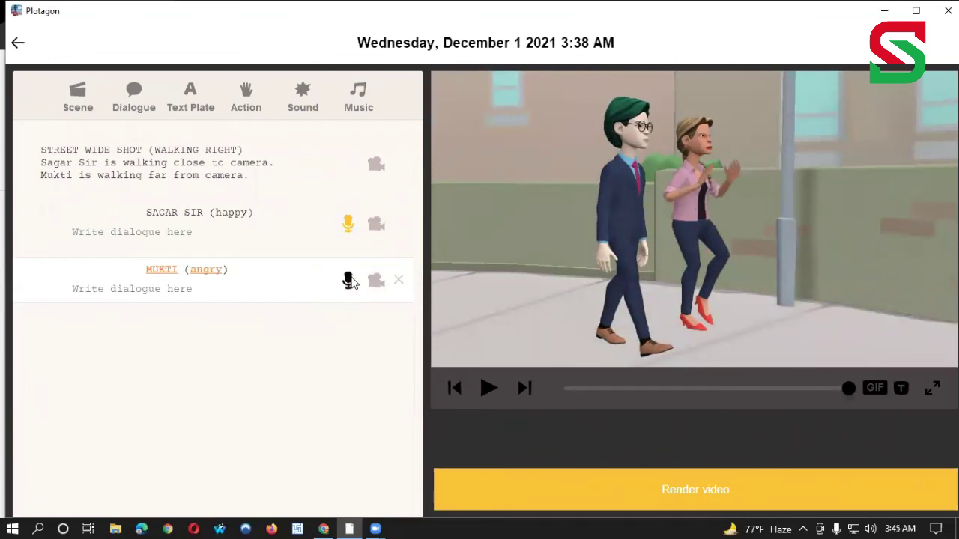
# Step: View the voice recorder for Mukti's line without recording, and play a preview of the plot
pyautogui.click(347, 280)
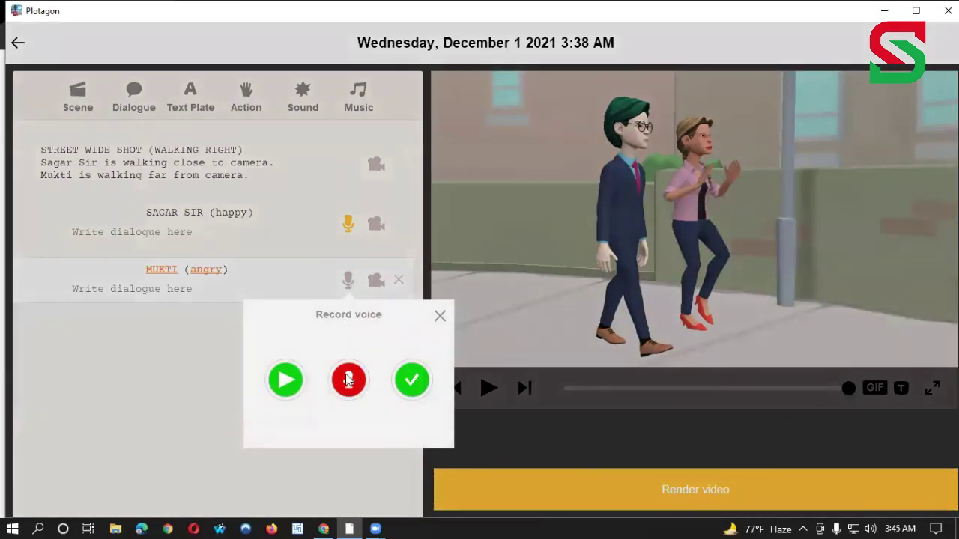
pyautogui.click(439, 317)
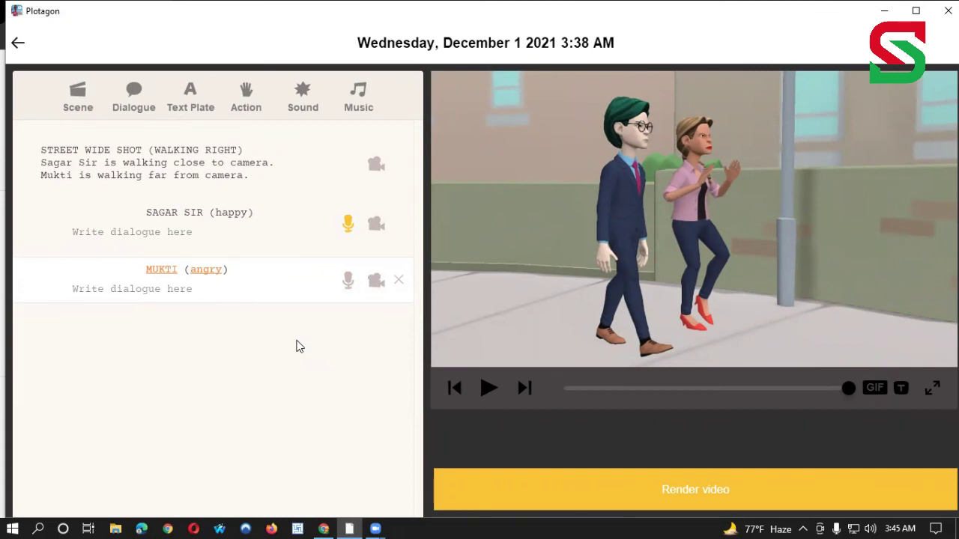
pyautogui.click(489, 389)
pyautogui.click(489, 389)
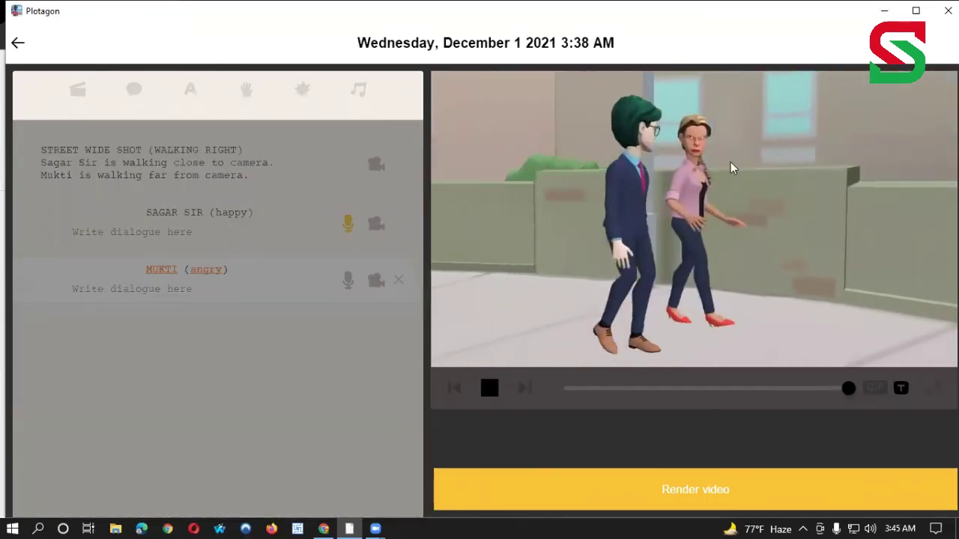